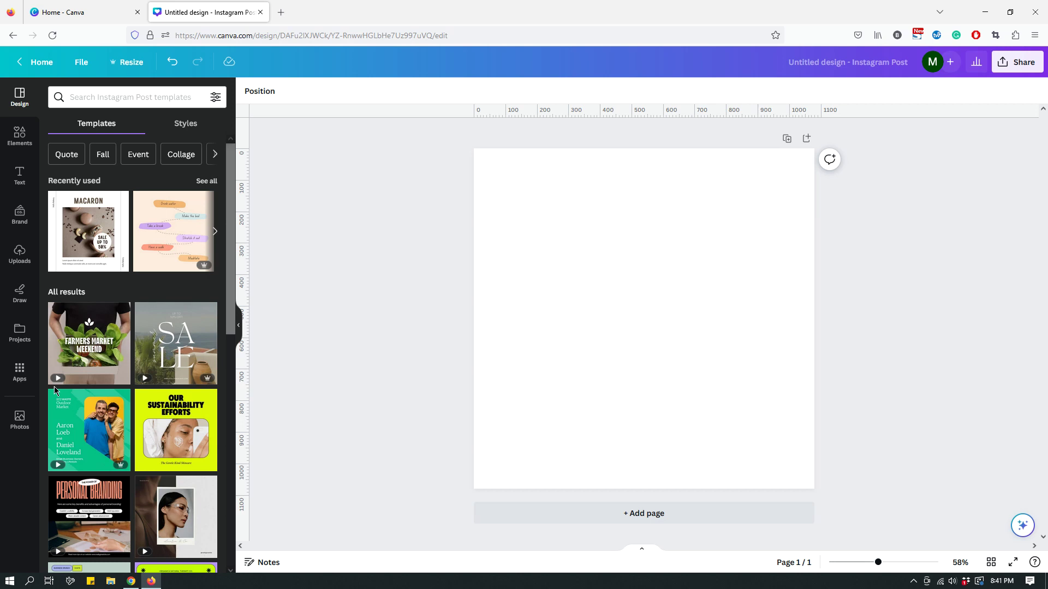
# - Search the Apps panel for 'text to' and open the Text to Image app
pyautogui.click(21, 378)
pyautogui.click(106, 94)
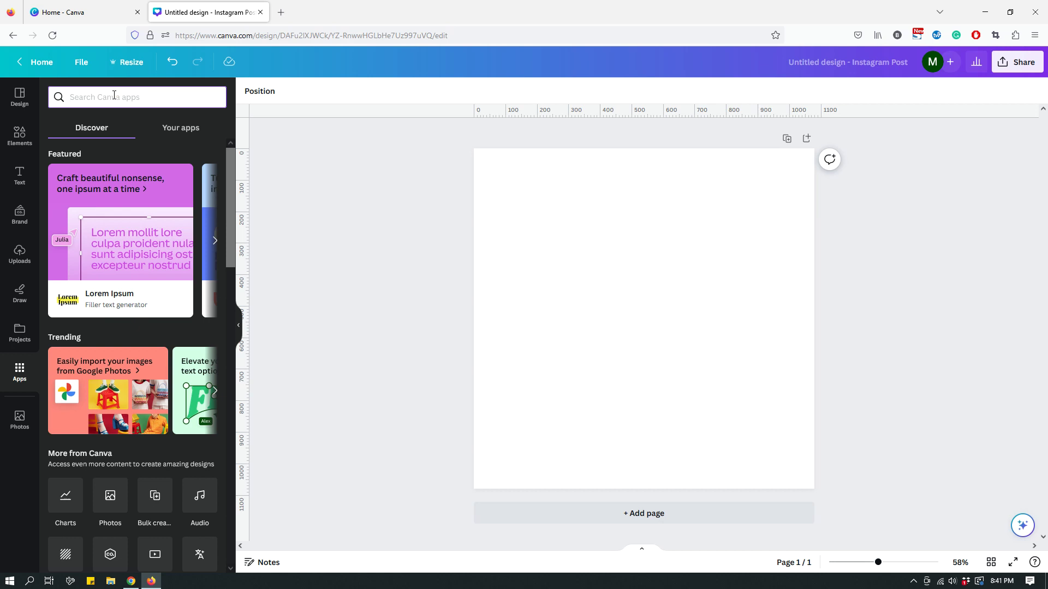
pyautogui.write('text to')
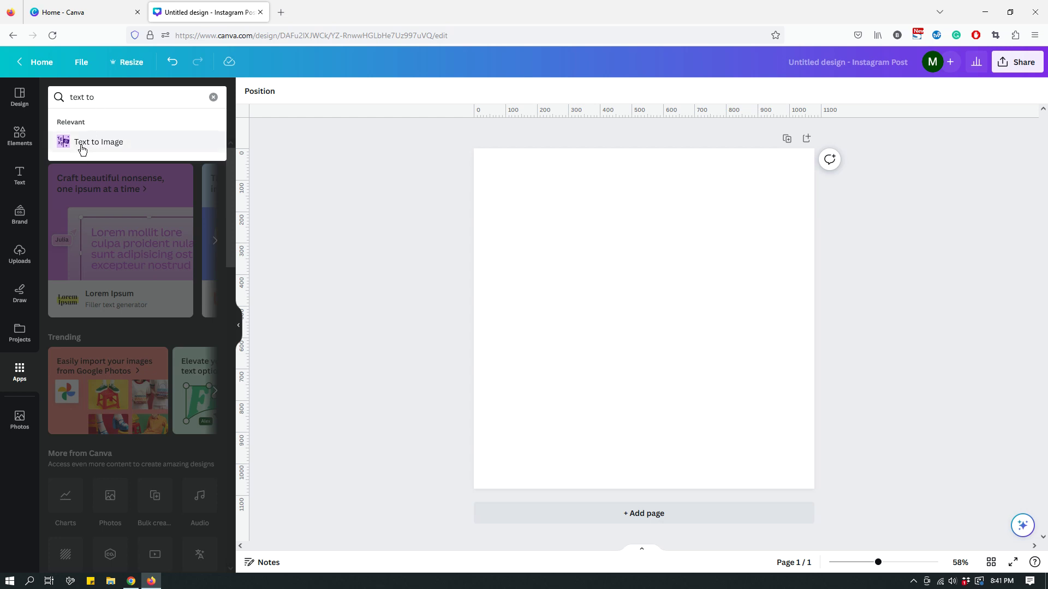
pyautogui.click(81, 146)
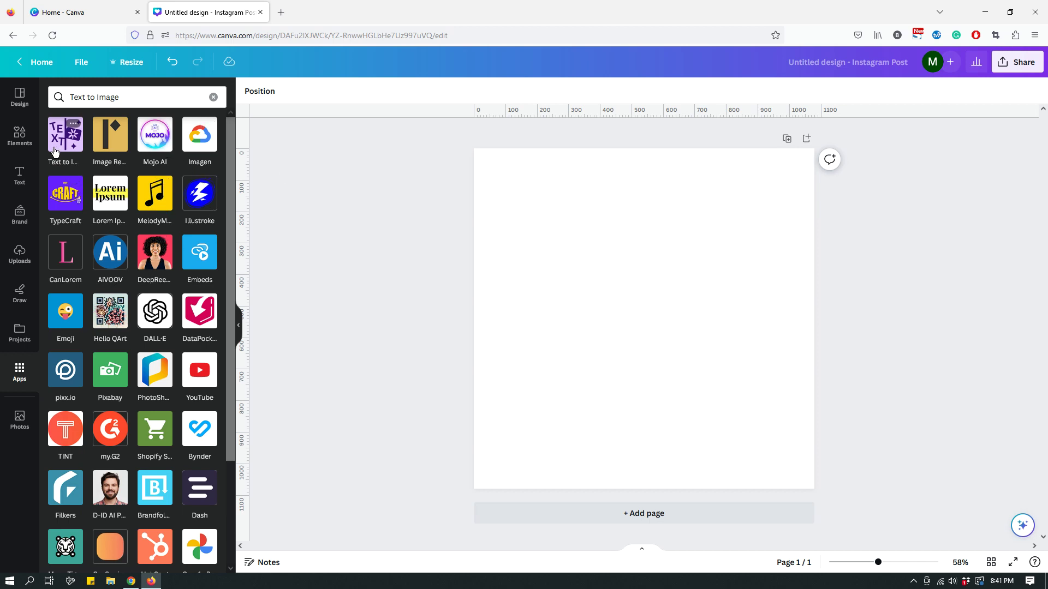
pyautogui.click(57, 143)
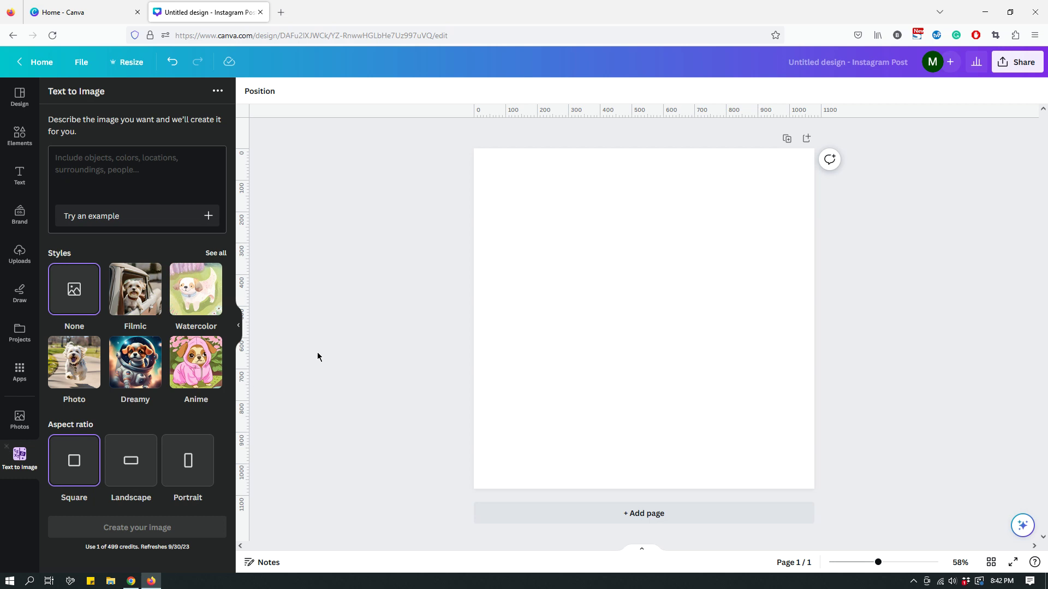
# - Clear the accidentally pasted link from the Text to Image prompt box
pyautogui.click(126, 160)
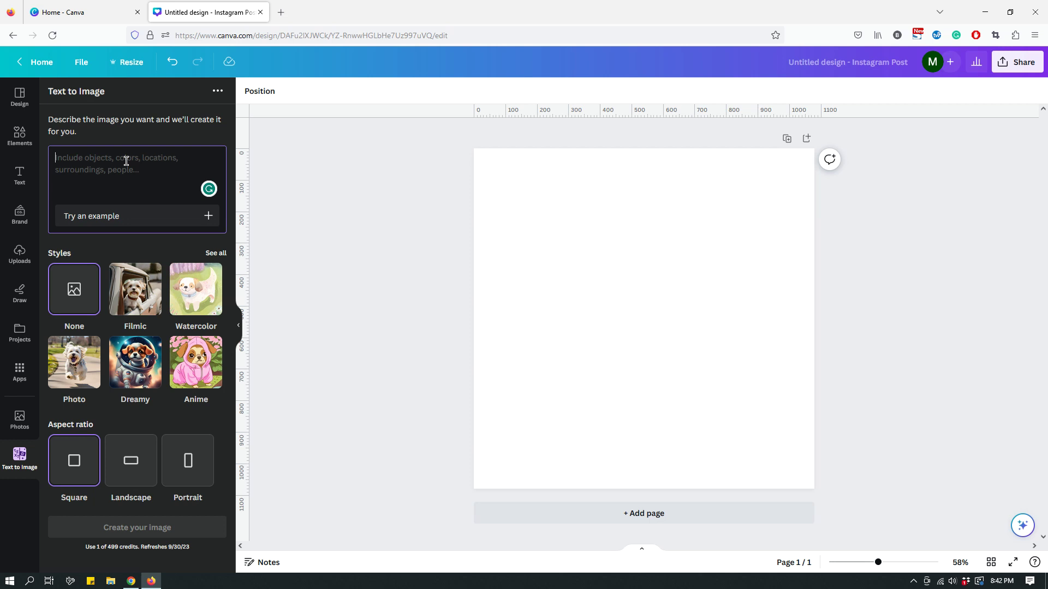
pyautogui.hotkey('alt', 'v')
pyautogui.click(145, 185)
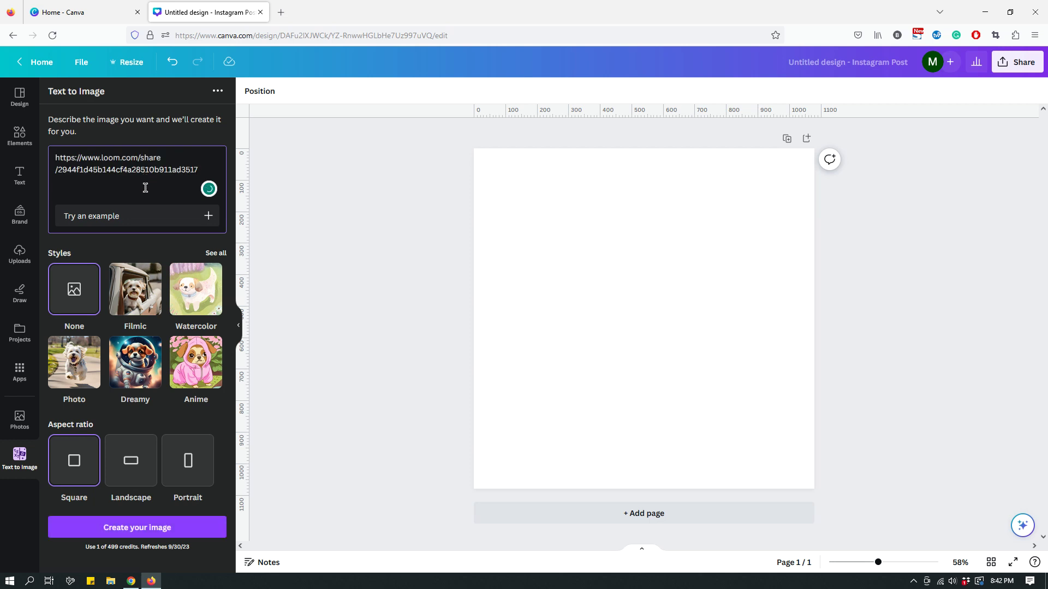
pyautogui.moveTo(199, 170); pyautogui.dragTo(24, 159)
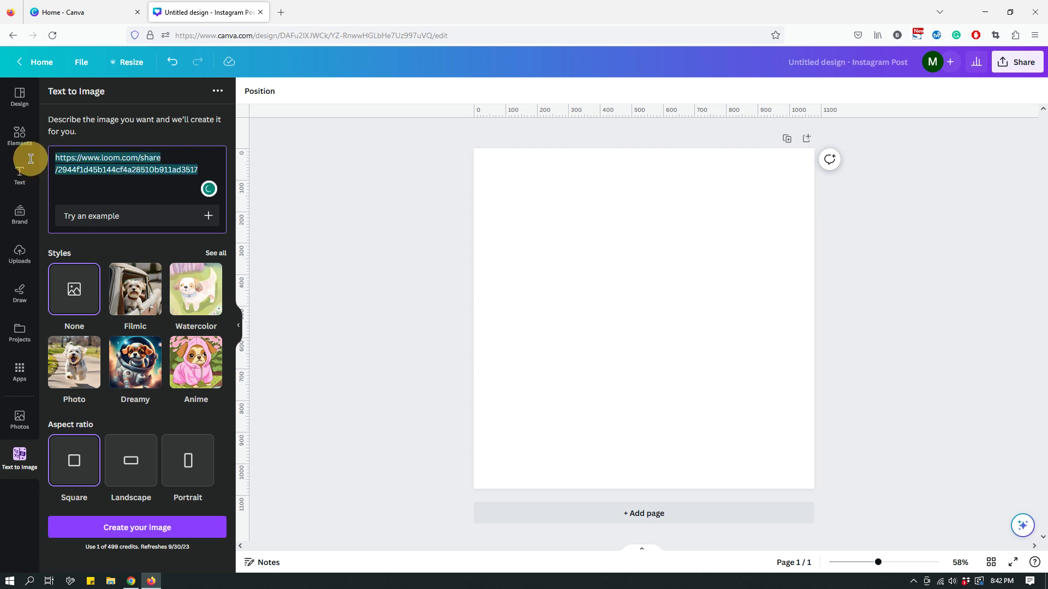
pyautogui.press('BackSpace')
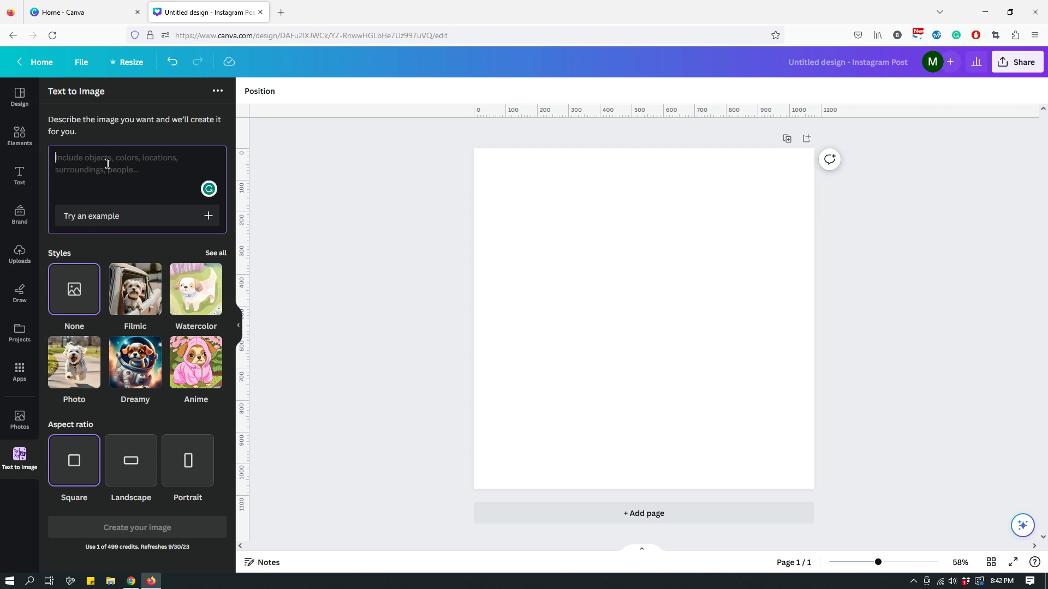
# - Write the prompt 'An image of a bird holding a flower in its mouth in a Van Gogh style painting.'
pyautogui.write('An image of')
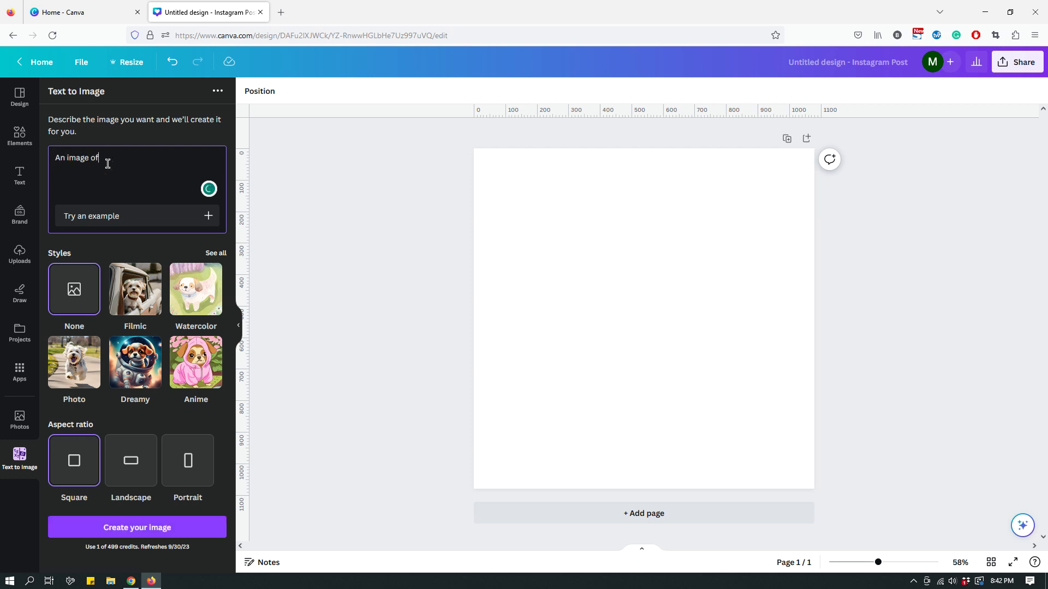
pyautogui.write(' a bird holding a flower in its mouth in Van Gogh style')
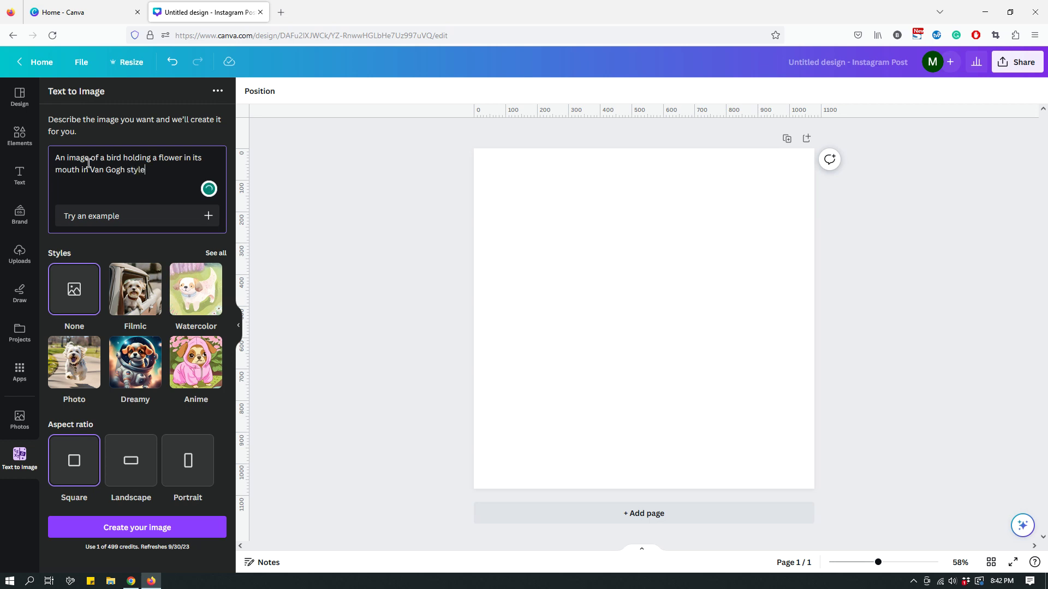
pyautogui.click(95, 169)
pyautogui.write('a')
pyautogui.click(163, 172)
pyautogui.write('painting.')
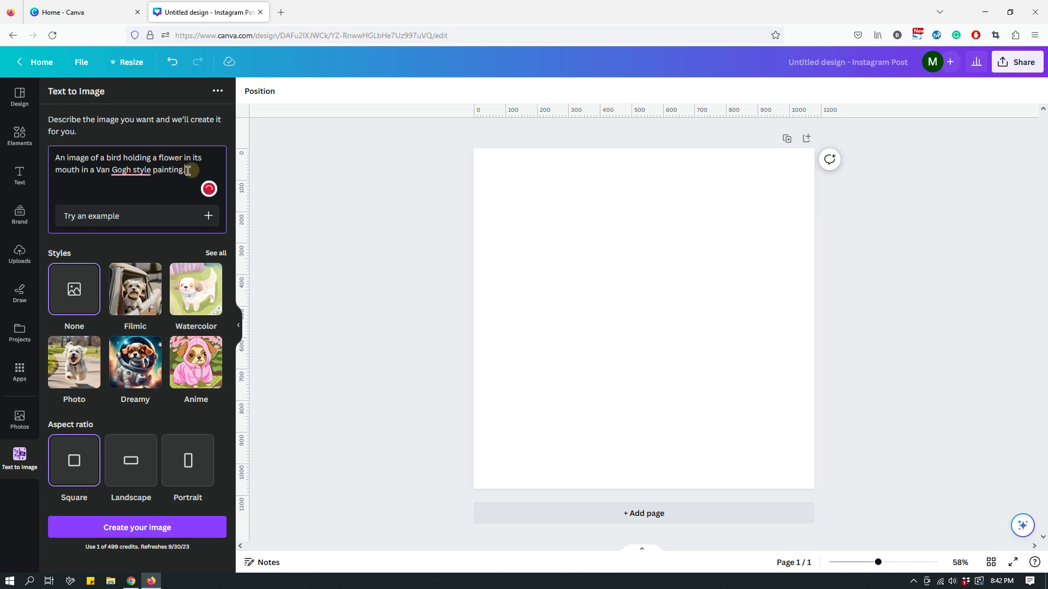
pyautogui.moveTo(186, 170); pyautogui.dragTo(61, 159)
pyautogui.hotkey('ctrl', 'c')
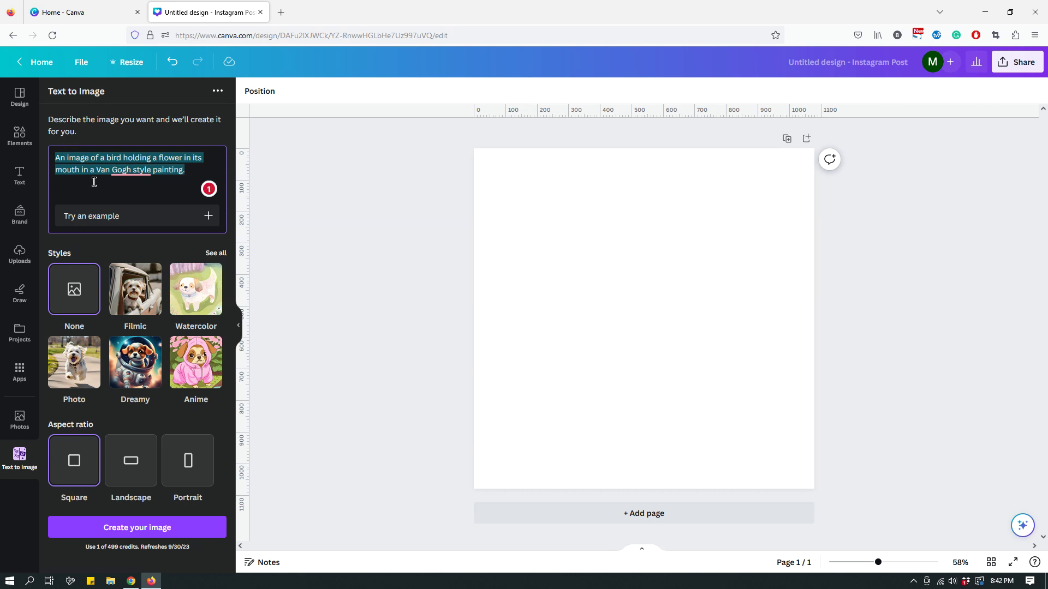
# - Generate four images from the prompt, then browse the remaining style options
pyautogui.click(153, 534)
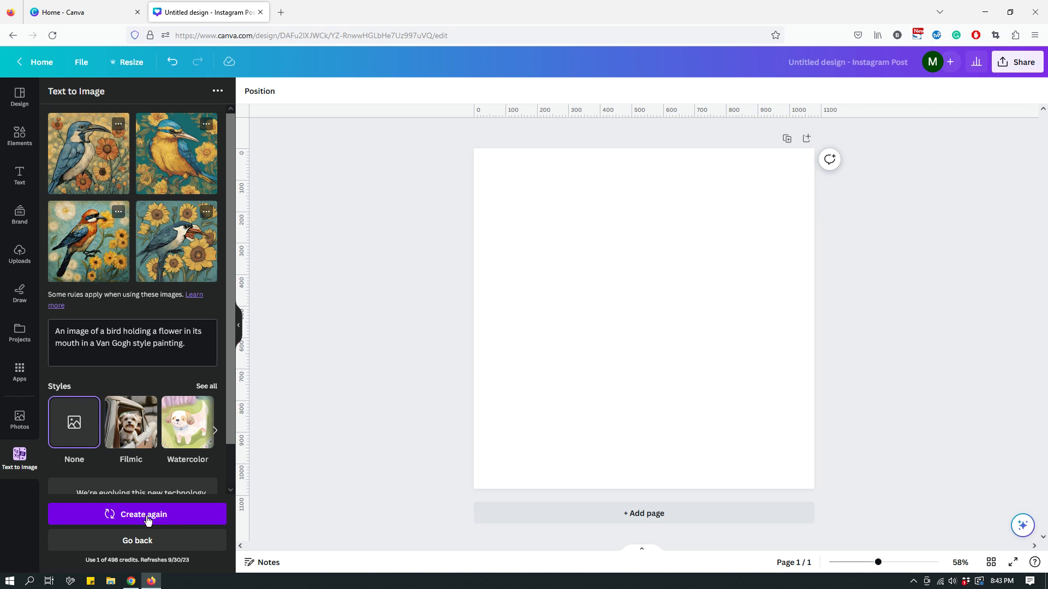
pyautogui.click(215, 434)
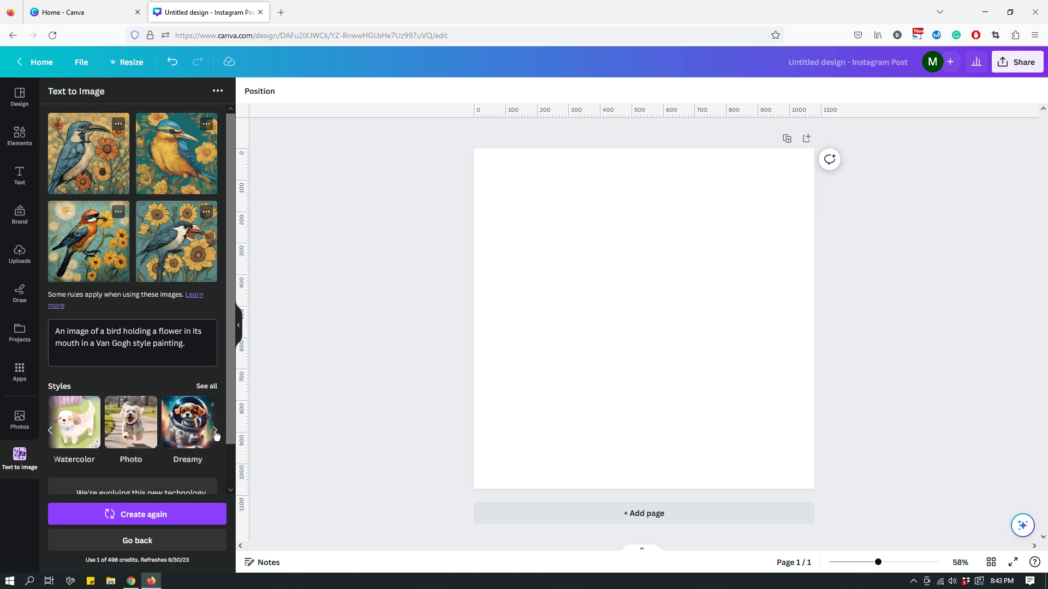
pyautogui.click(215, 433)
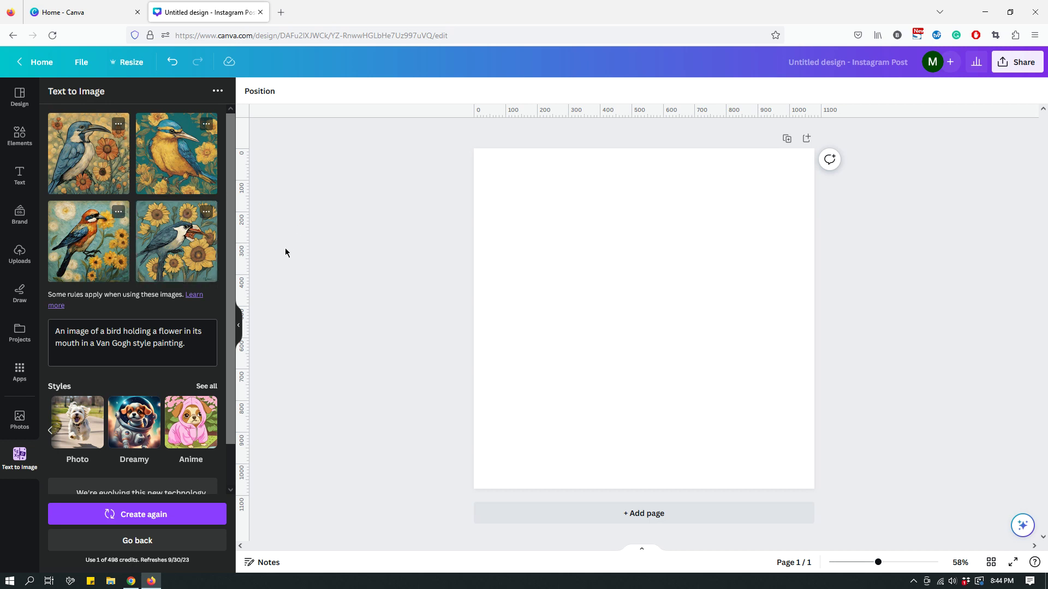
# - Add the first blue-bird painting to the post, moving it top-left and enlarging it across the page
pyautogui.click(82, 173)
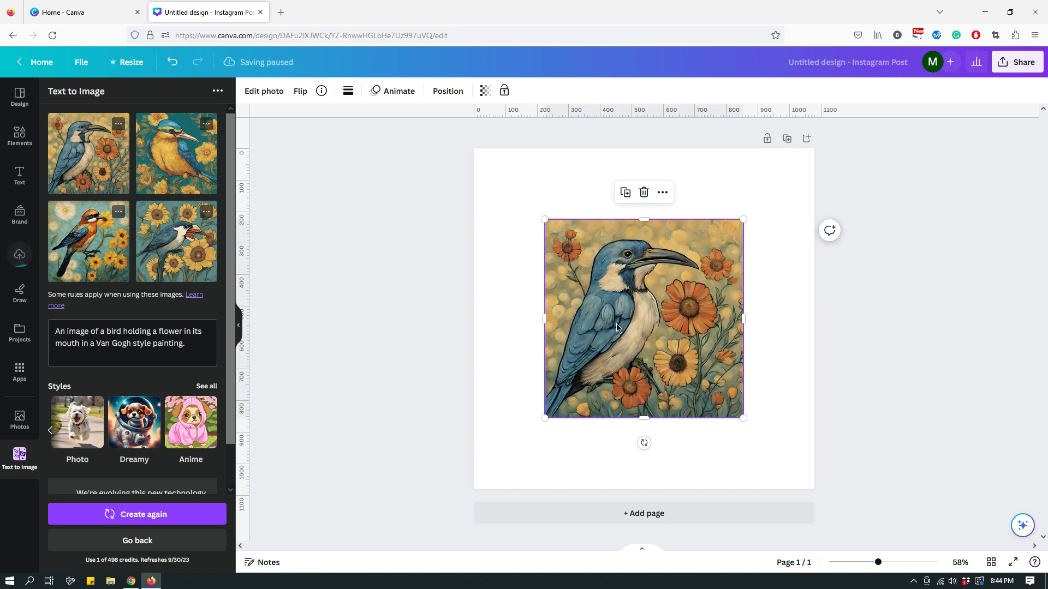
pyautogui.moveTo(617, 323); pyautogui.dragTo(548, 258)
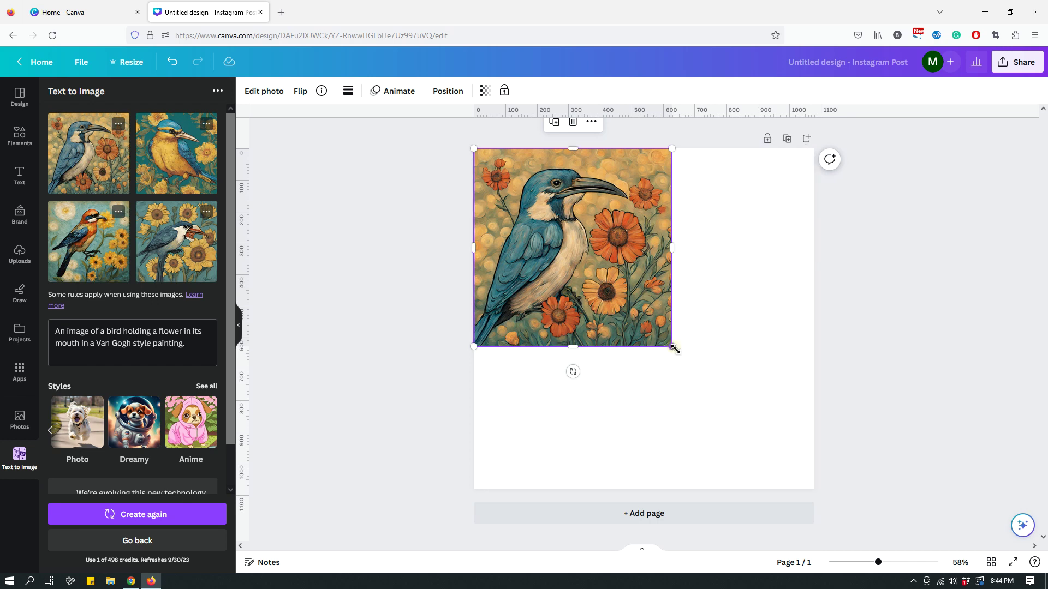
pyautogui.moveTo(675, 349); pyautogui.dragTo(732, 408)
pyautogui.click(888, 431)
pyautogui.click(790, 463)
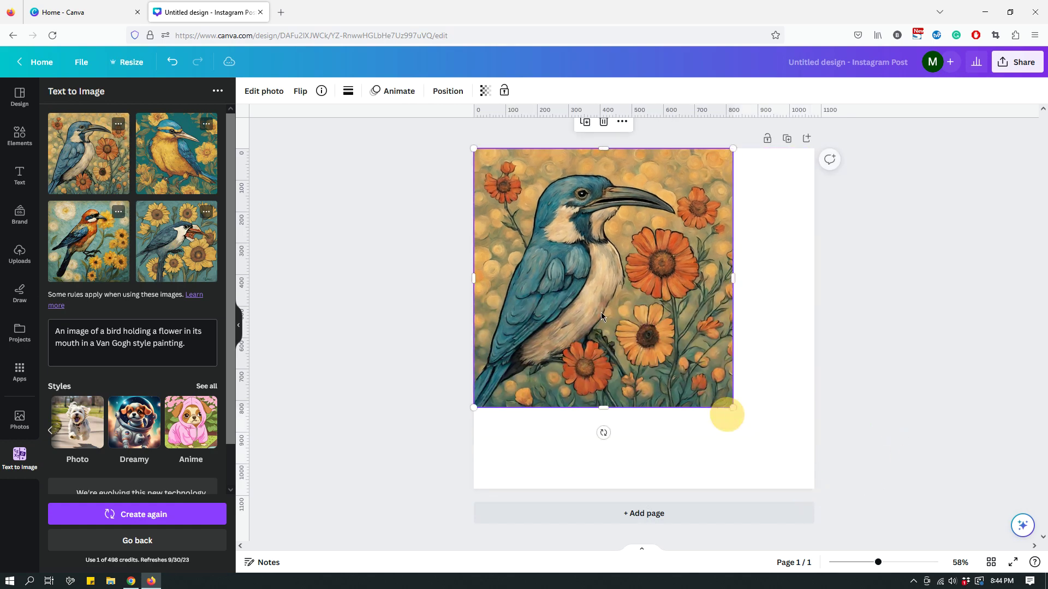
pyautogui.moveTo(601, 312); pyautogui.dragTo(626, 327)
pyautogui.click(885, 316)
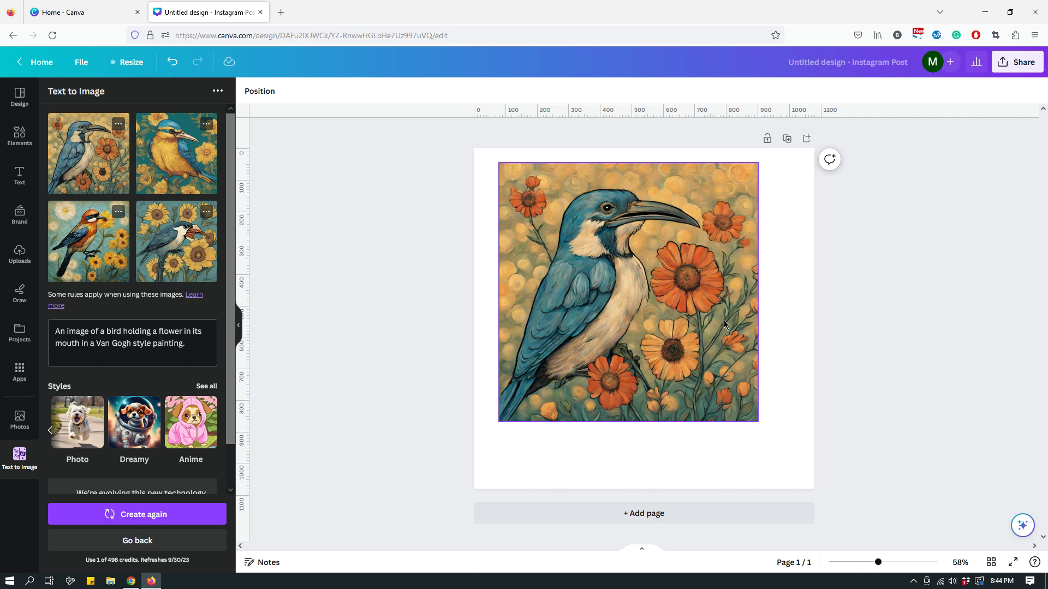
# - Delete the bird painting from the post and close the Text to Image app
pyautogui.click(705, 315)
pyautogui.press('Delete')
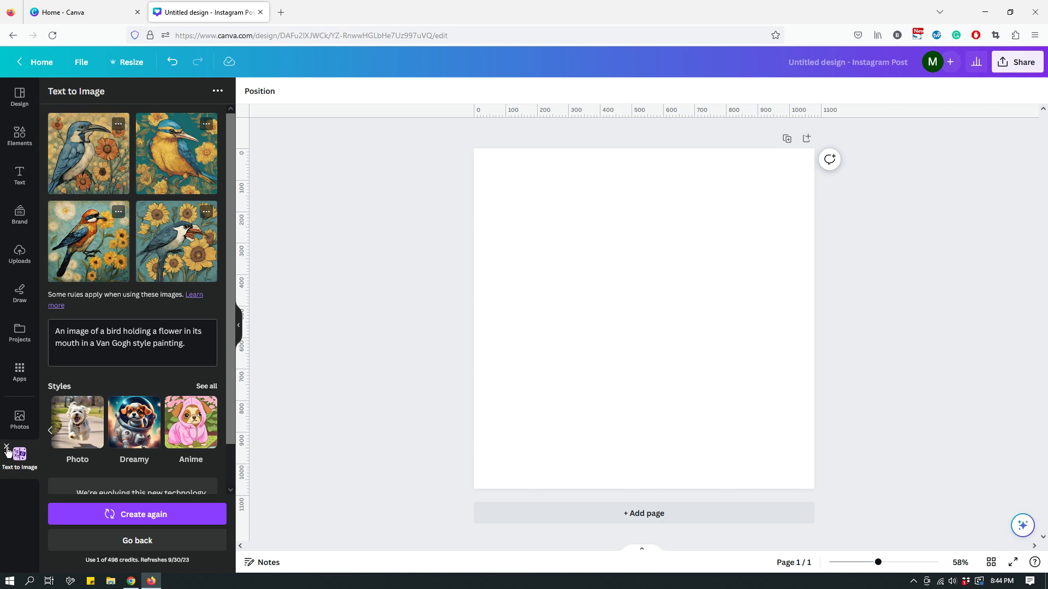
pyautogui.click(7, 447)
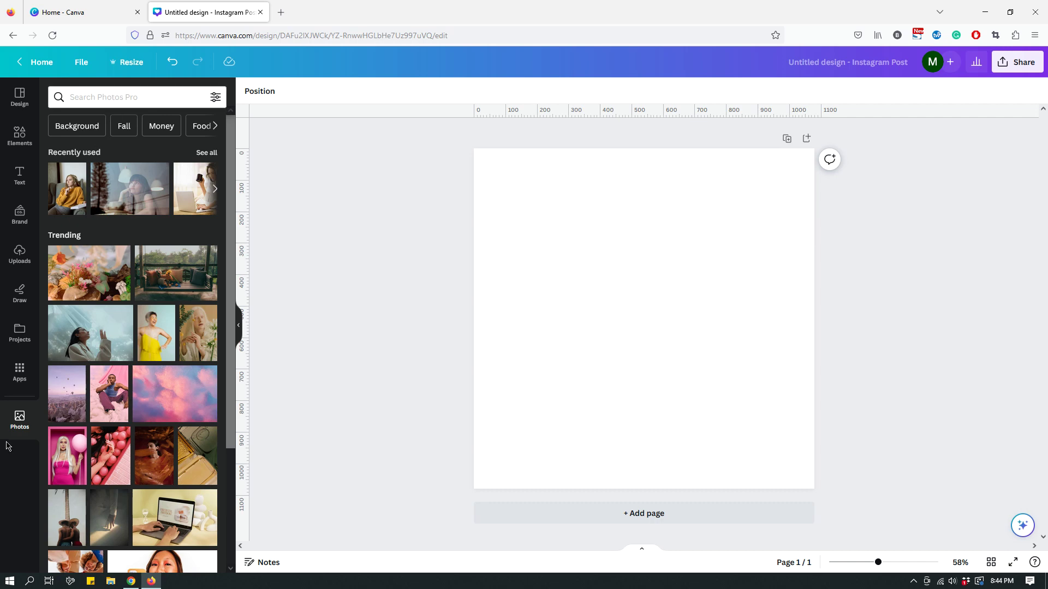
# - Replace the apps search with 'Dall' and pick DALL·E from the suggestions
pyautogui.click(21, 385)
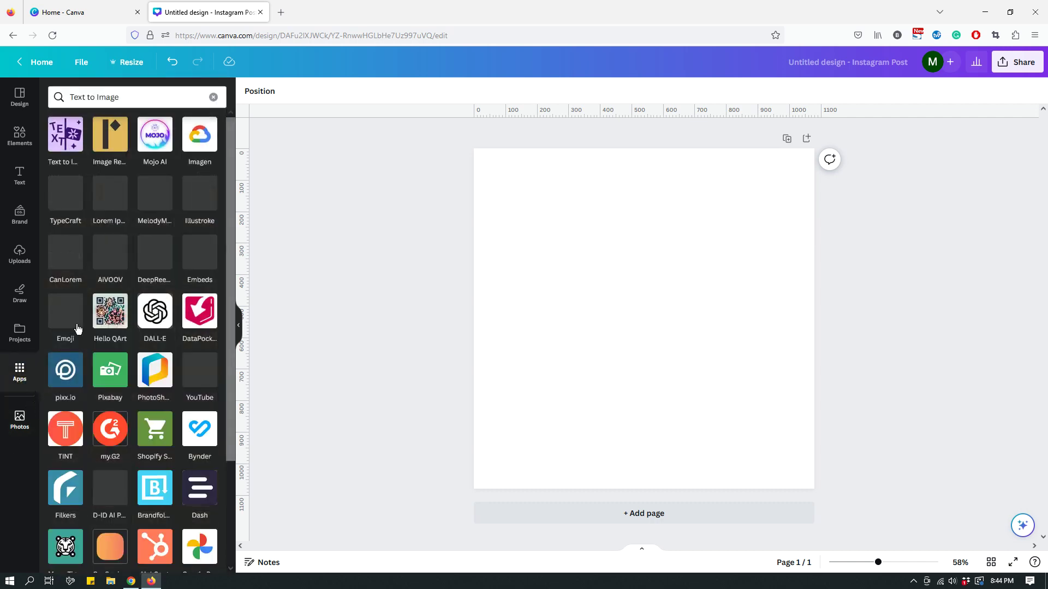
pyautogui.click(129, 96)
pyautogui.doubleClick(128, 98)
pyautogui.hotkey('ctrl', 'a')
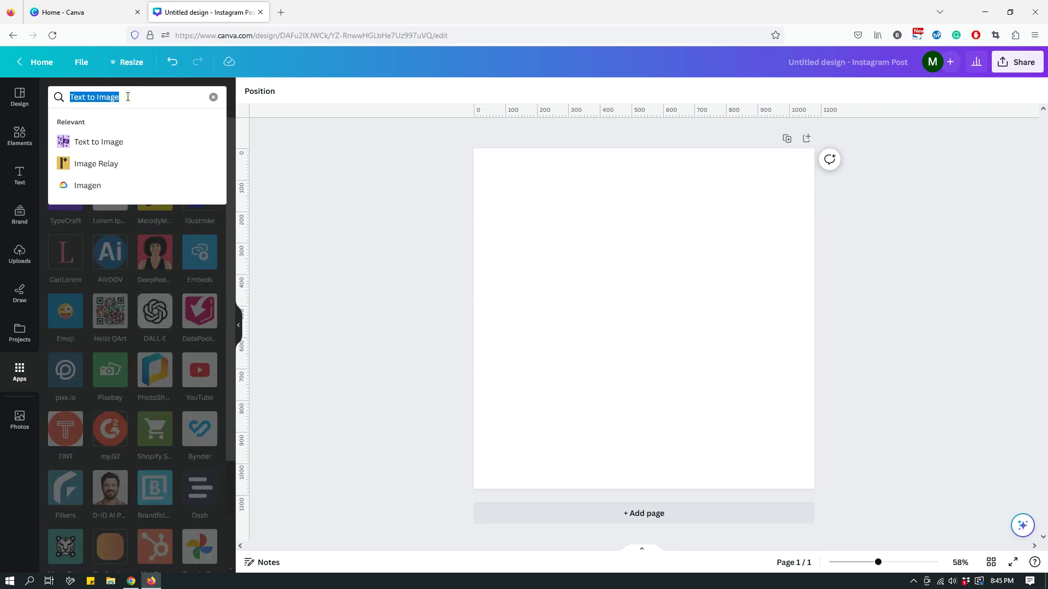
pyautogui.write('Dal')
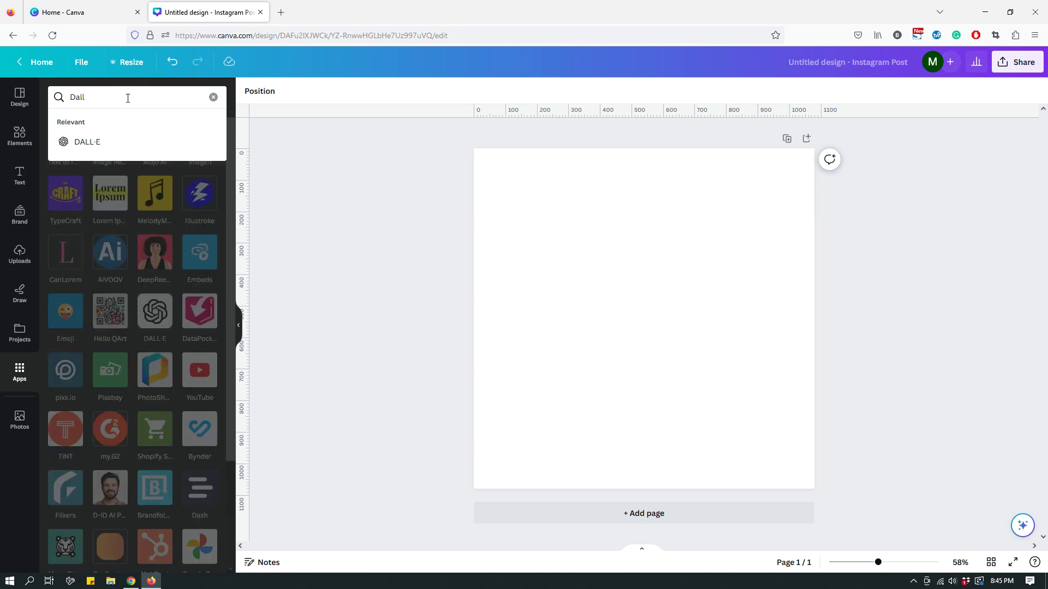
pyautogui.write('l')
pyautogui.click(94, 145)
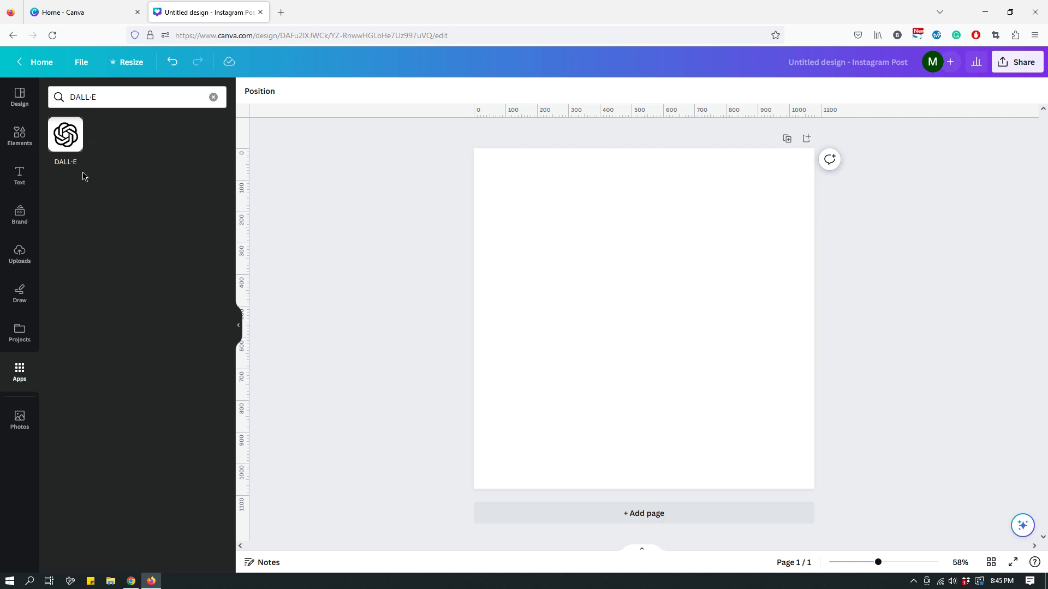
# - Paste the bird-with-flower Van Gogh prompt into DALL·E and generate two images
pyautogui.click(67, 133)
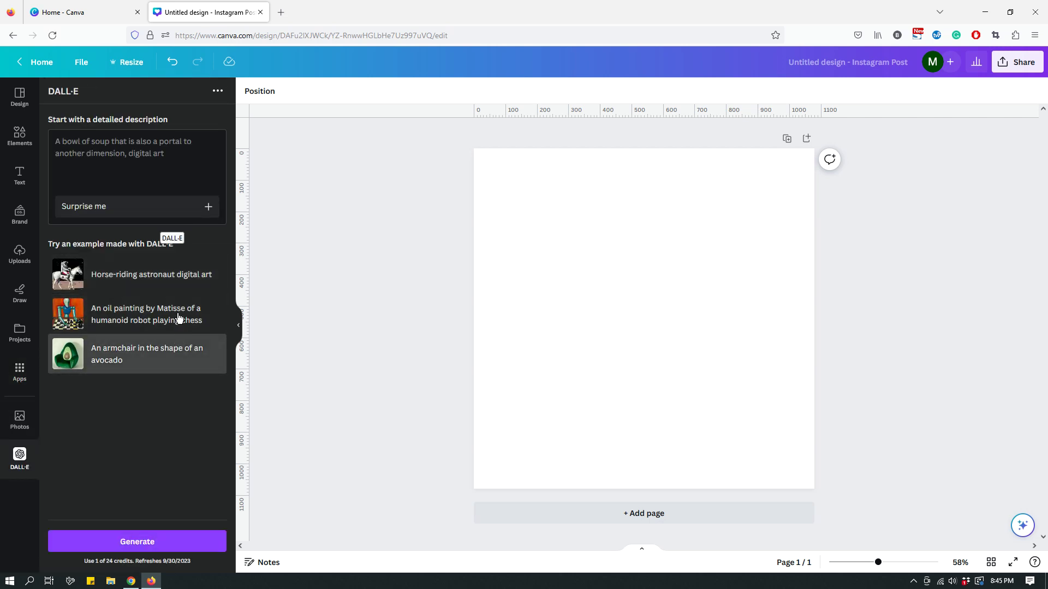
pyautogui.click(153, 141)
pyautogui.hotkey('ctrl', 'v')
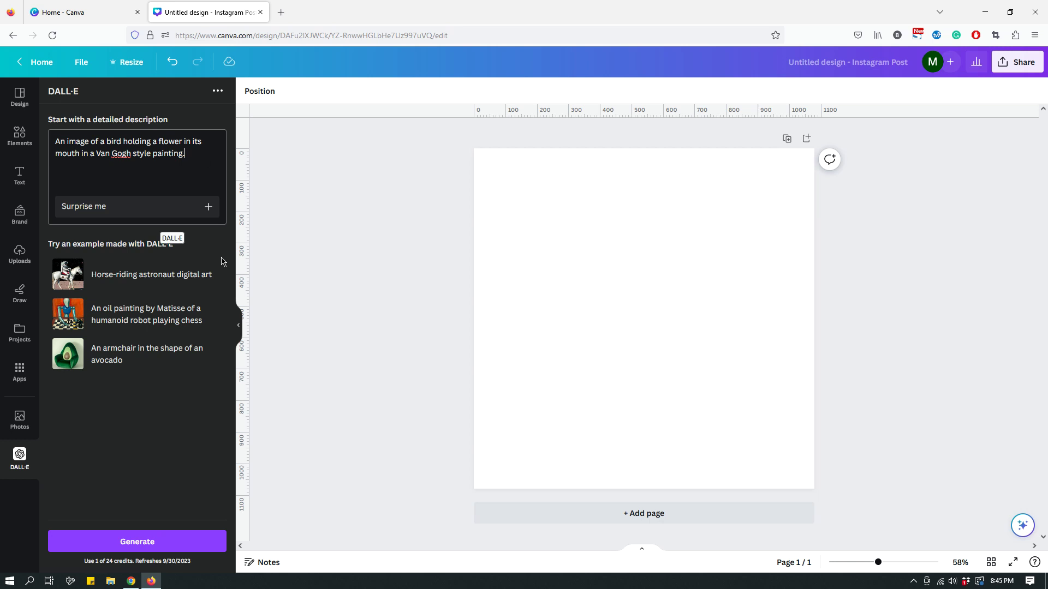
pyautogui.click(116, 544)
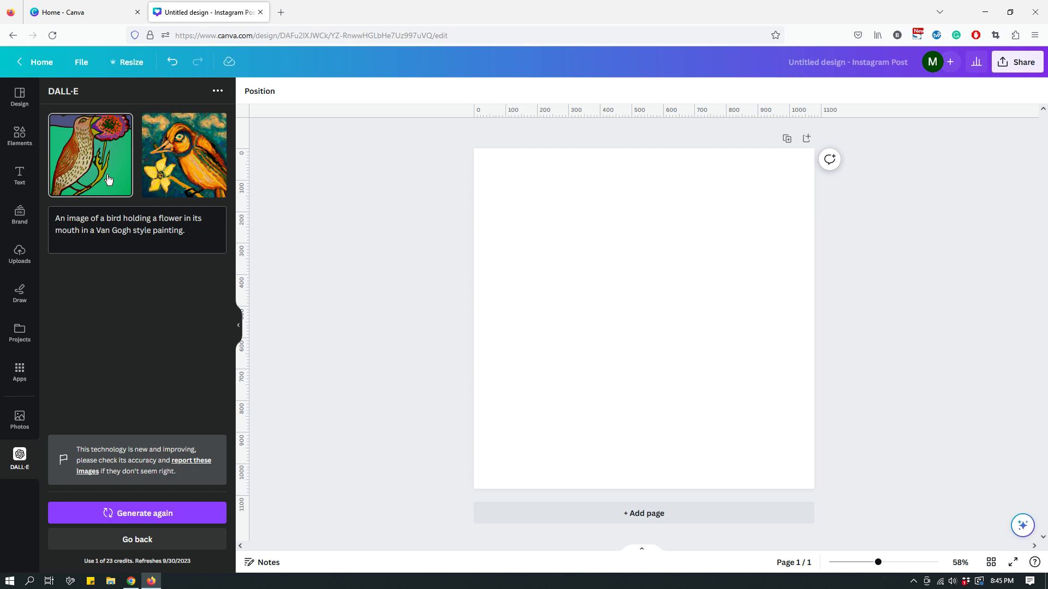
# - Add the orange-bird painting, move it to the top-left corner and stretch it to fill the page
pyautogui.click(177, 160)
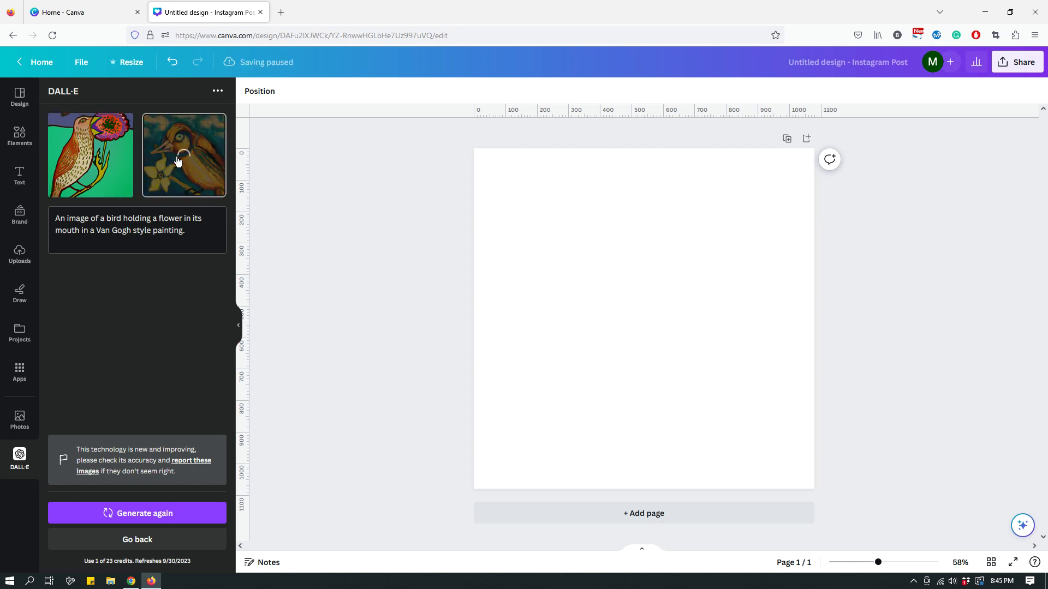
pyautogui.moveTo(630, 306); pyautogui.dragTo(525, 200)
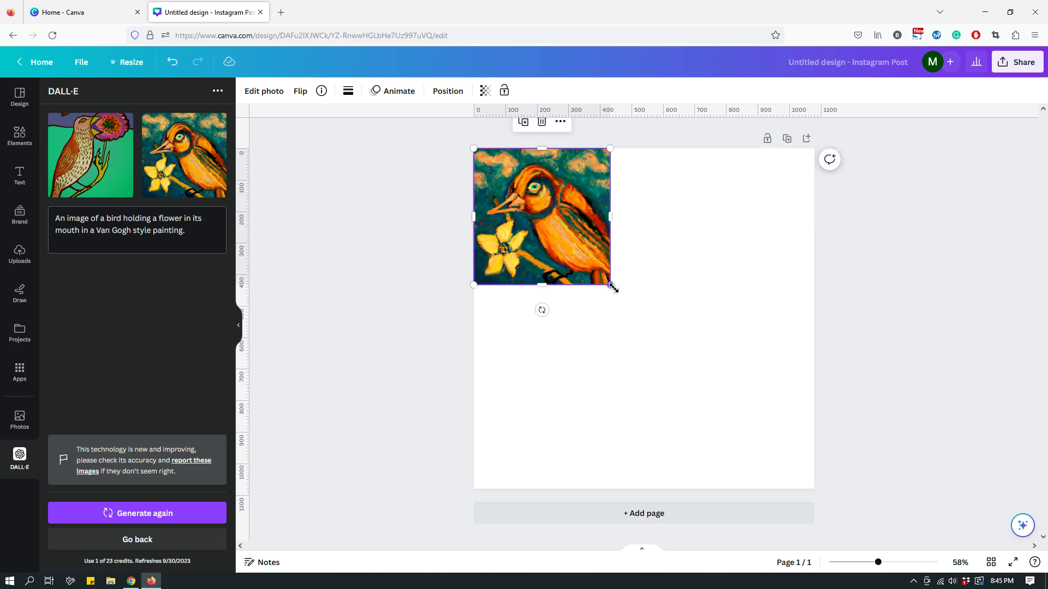
pyautogui.moveTo(611, 285); pyautogui.dragTo(813, 495)
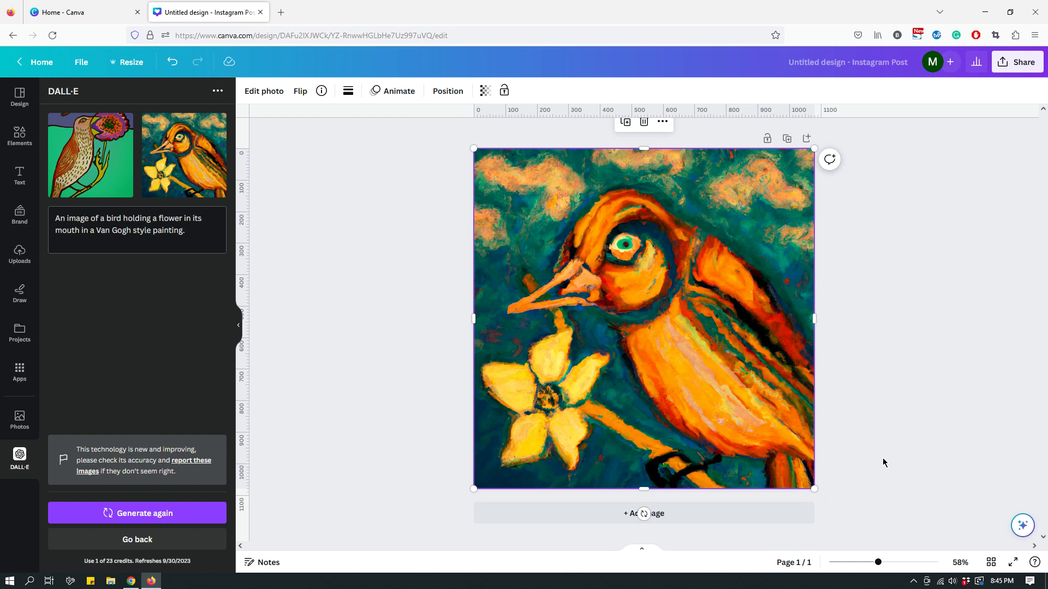
pyautogui.click(921, 445)
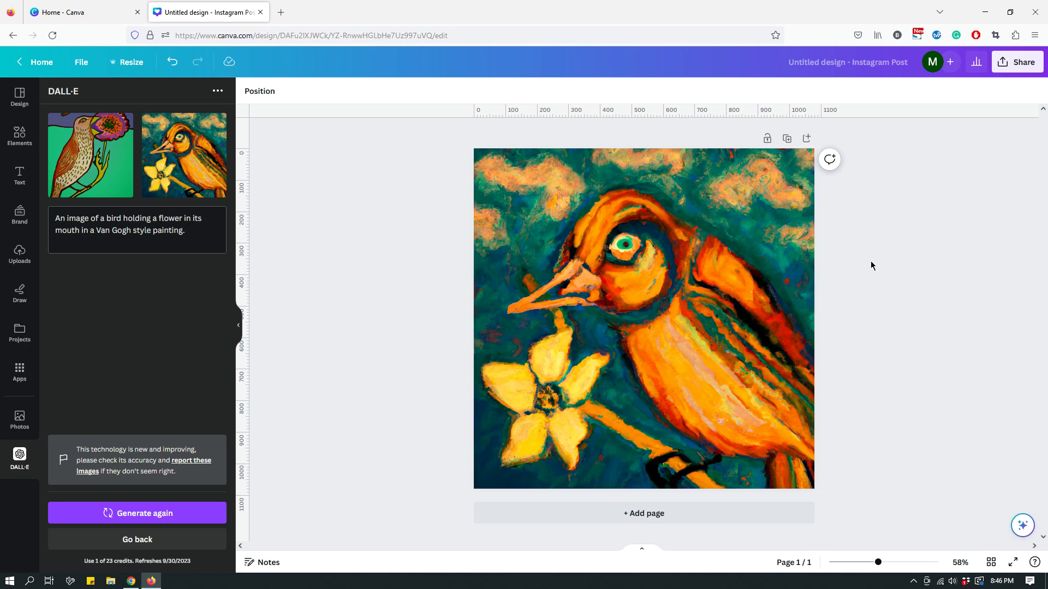
pyautogui.click(802, 275)
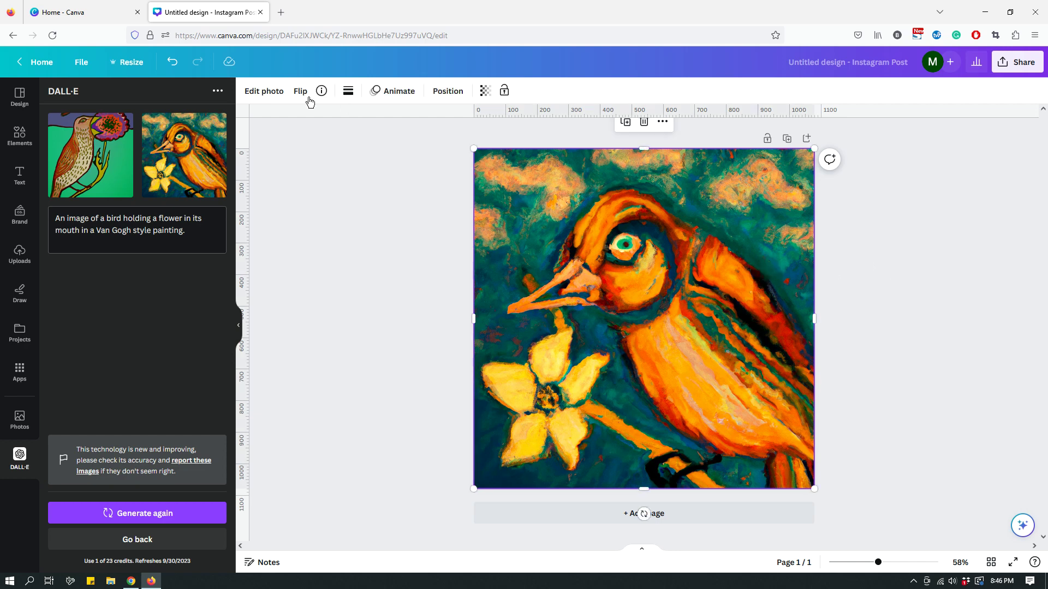
# - Adjust the painting to contrast 32, brightness -1, vibrance -20 and saturation -43
pyautogui.click(276, 99)
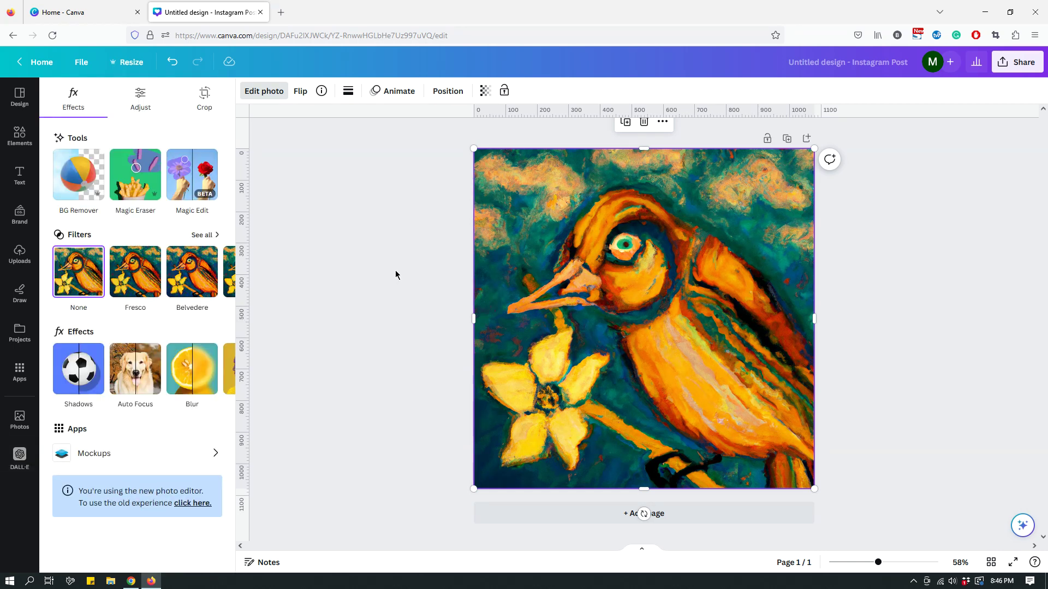
pyautogui.click(148, 102)
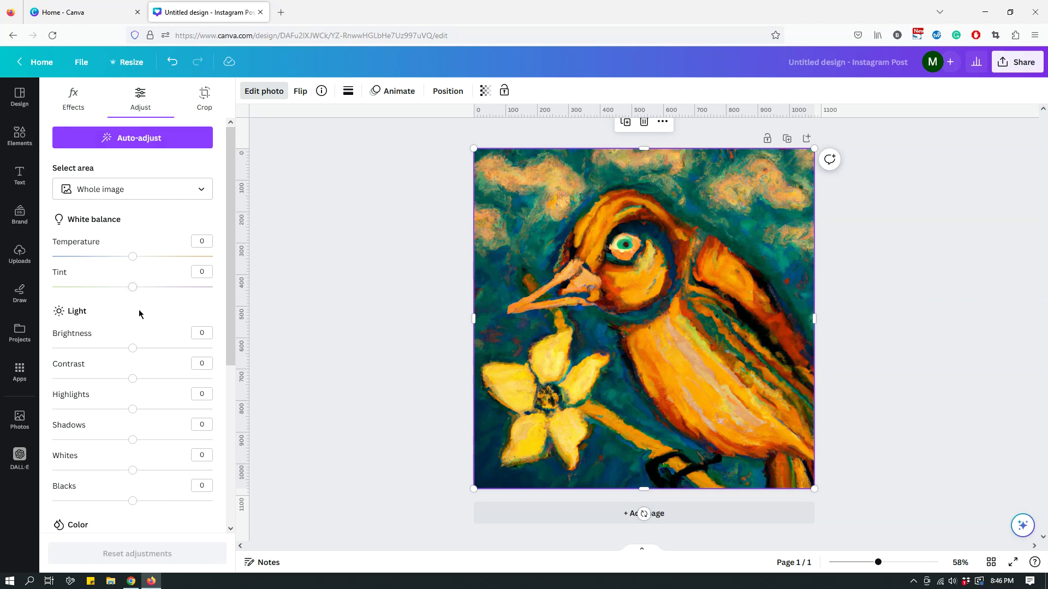
pyautogui.scroll(-1, 131, 319)
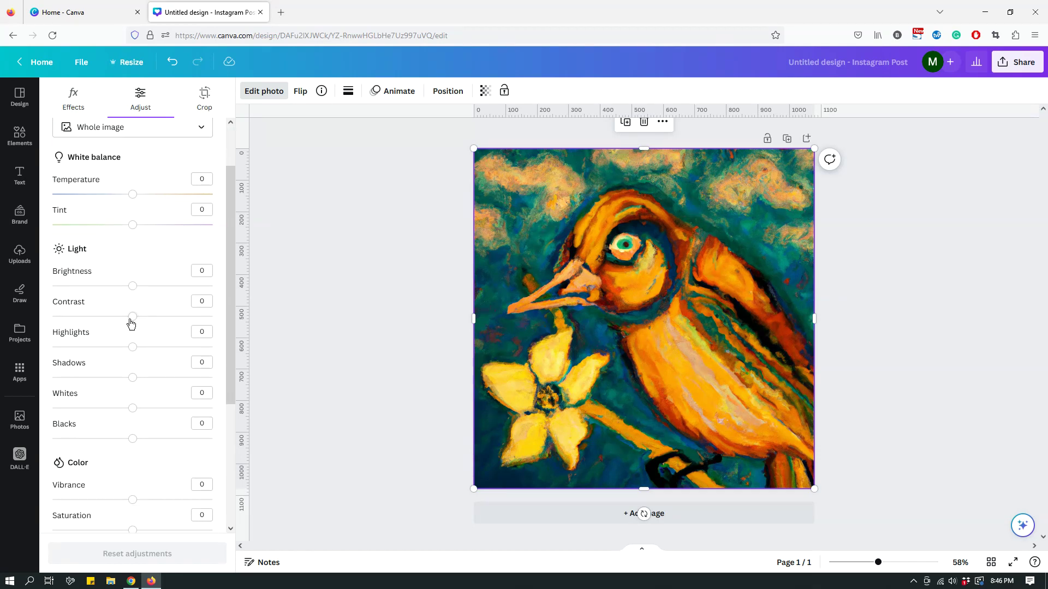
pyautogui.moveTo(130, 317); pyautogui.dragTo(132, 287)
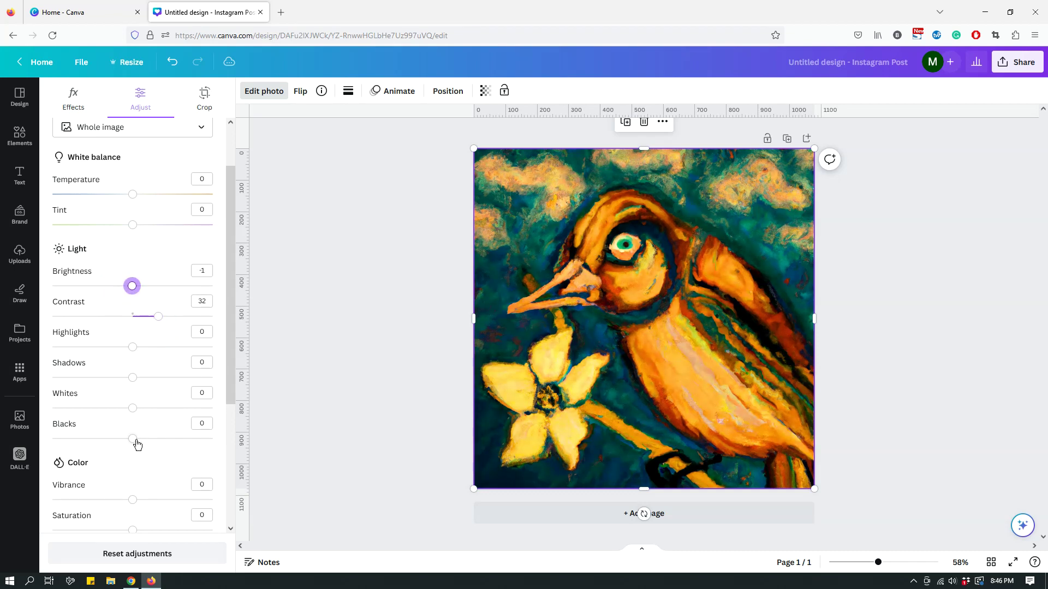
pyautogui.scroll(-1, 136, 443)
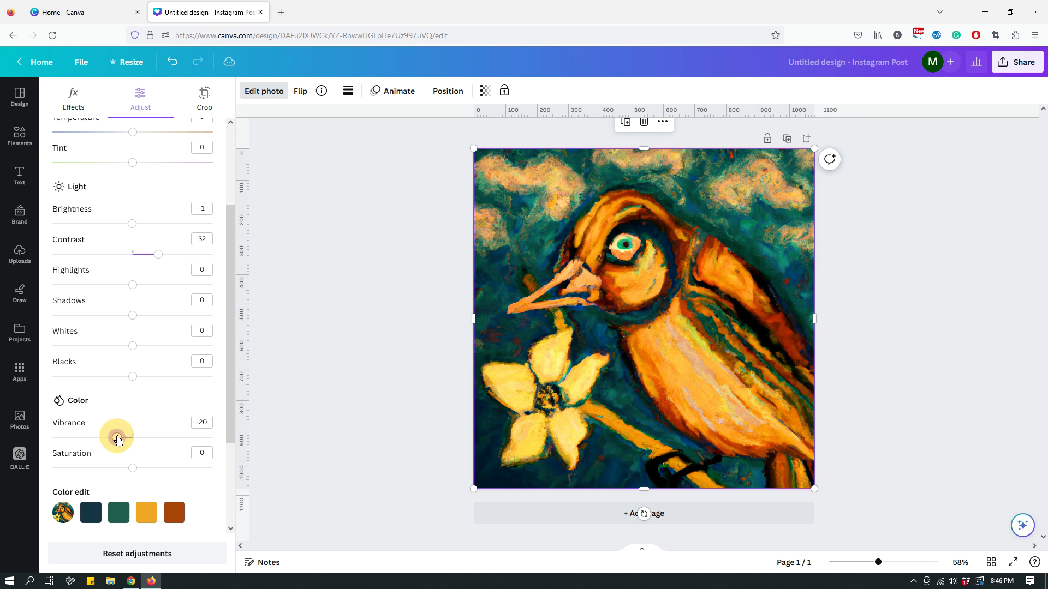
pyautogui.moveTo(133, 467); pyautogui.dragTo(98, 468)
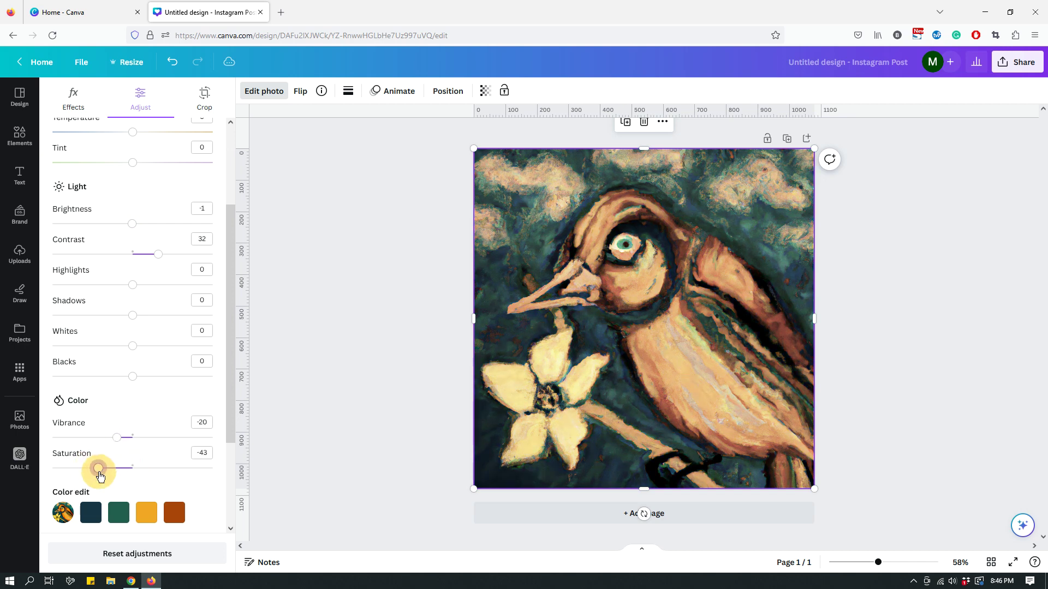
pyautogui.click(328, 409)
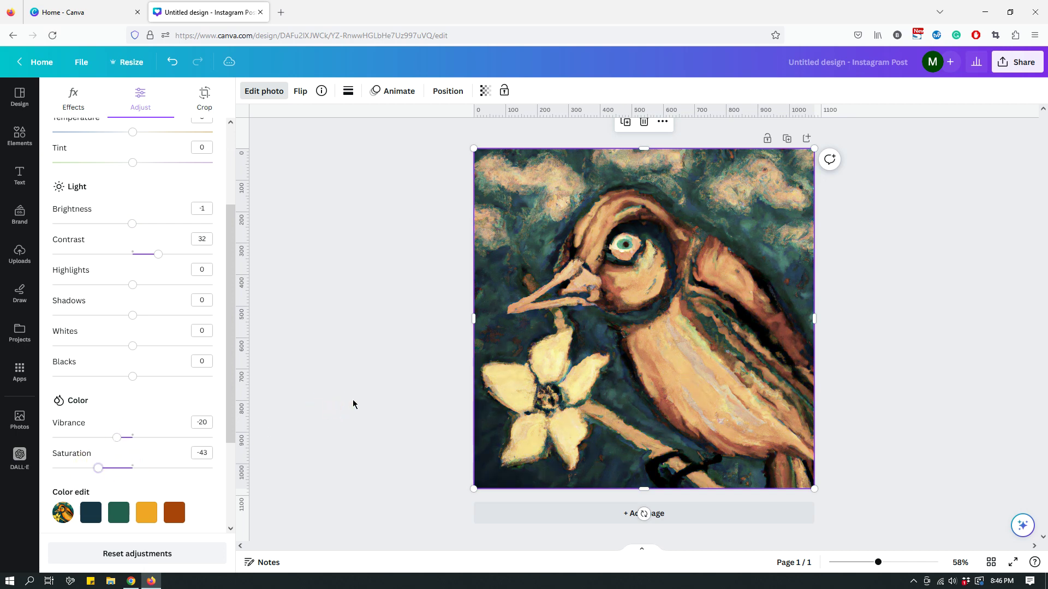
pyautogui.click(20, 457)
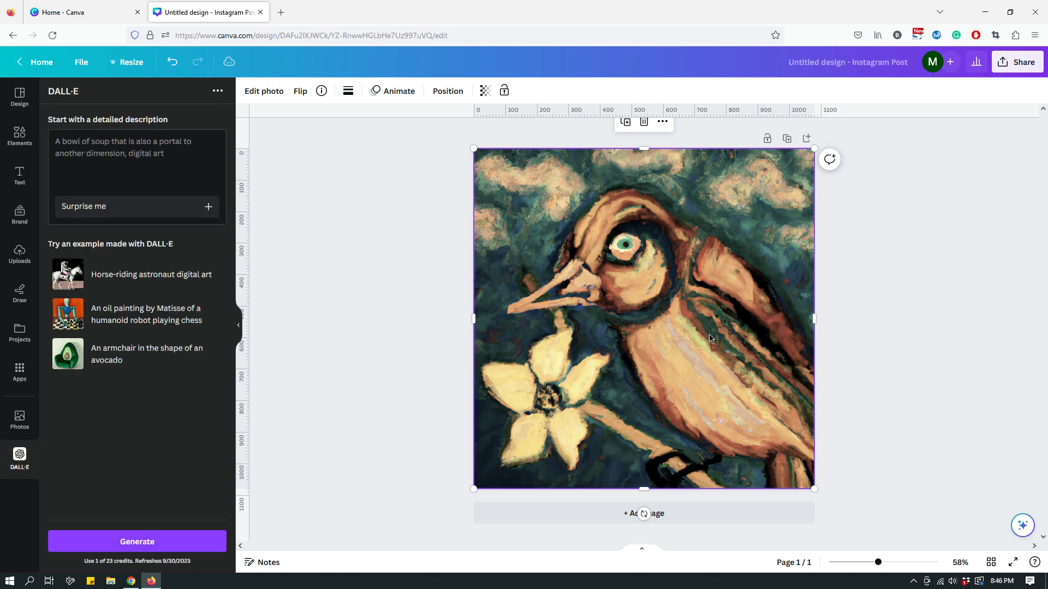
# - Delete the bird painting so the Instagram Post is blank
pyautogui.press('Delete')
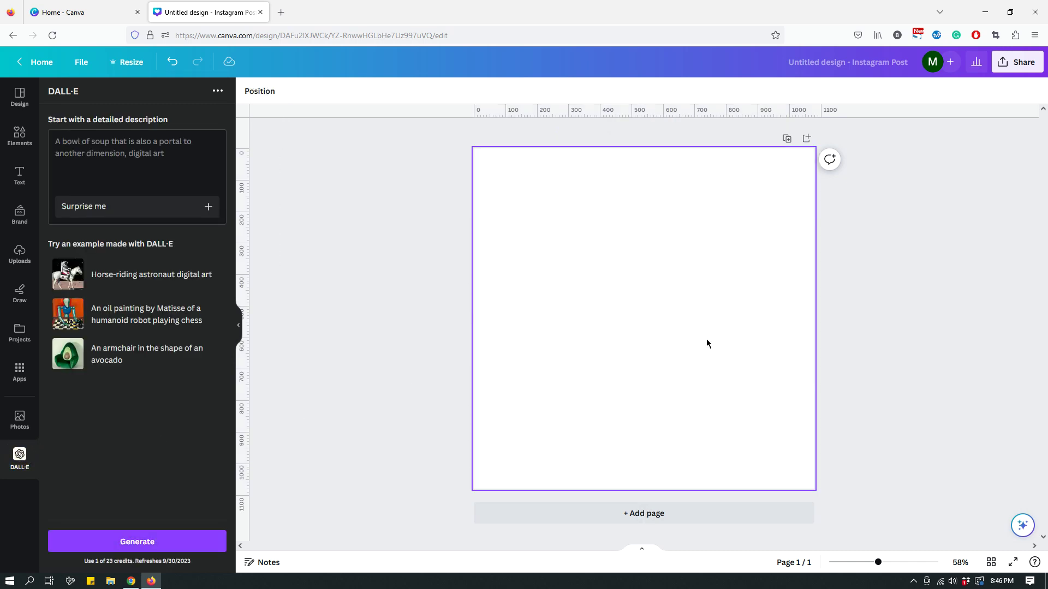
pyautogui.click(6, 448)
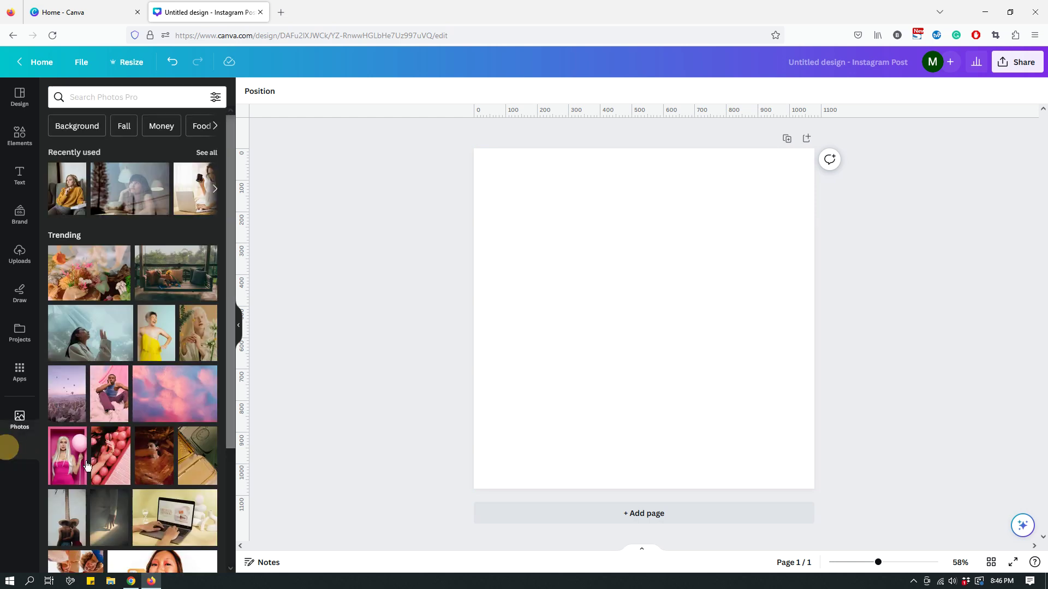
pyautogui.click(97, 98)
# - Clear the DALL·E apps search, search for 'Imagen' and open the Imagen app
pyautogui.click(19, 371)
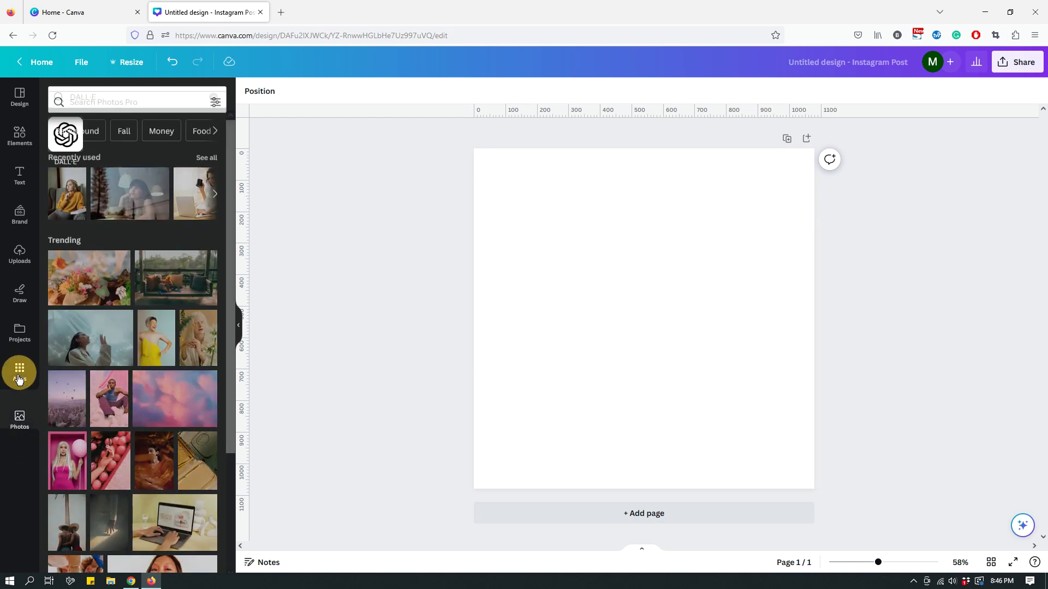
pyautogui.click(213, 97)
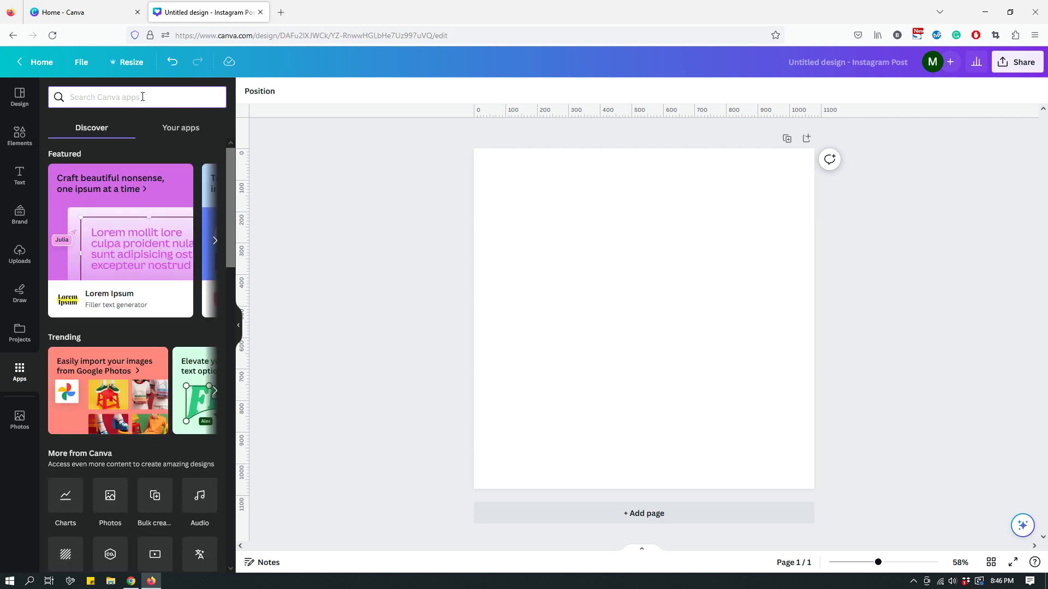
pyautogui.write('Imagen')
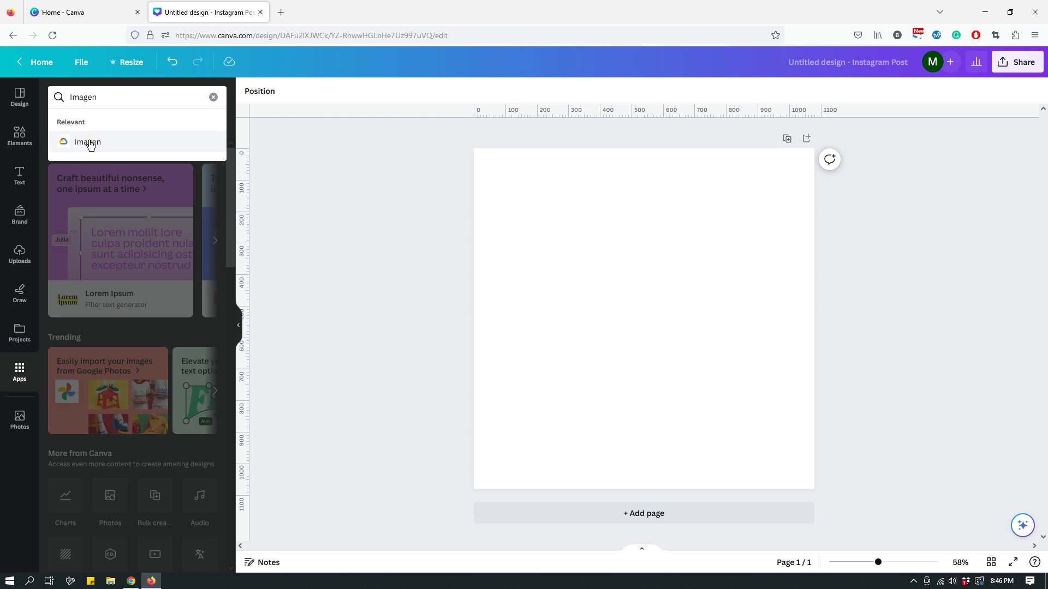
pyautogui.click(88, 143)
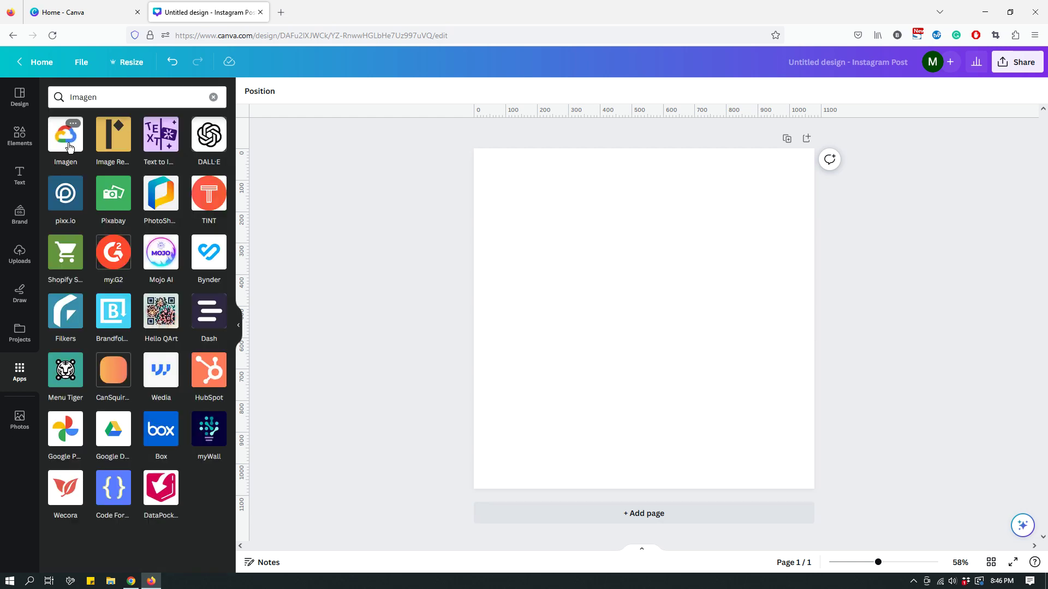
pyautogui.click(65, 136)
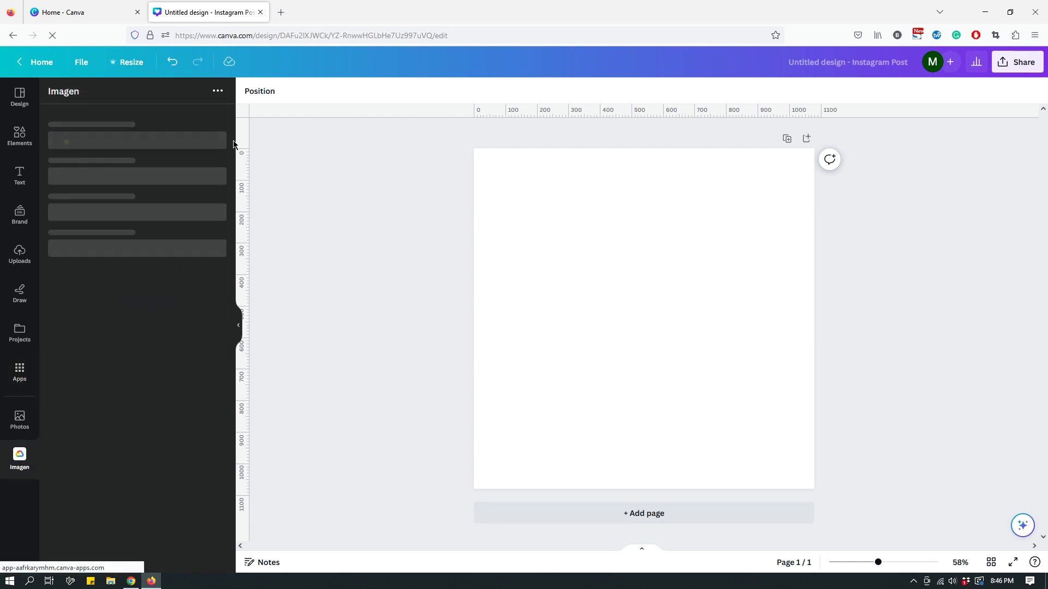
pyautogui.click(214, 153)
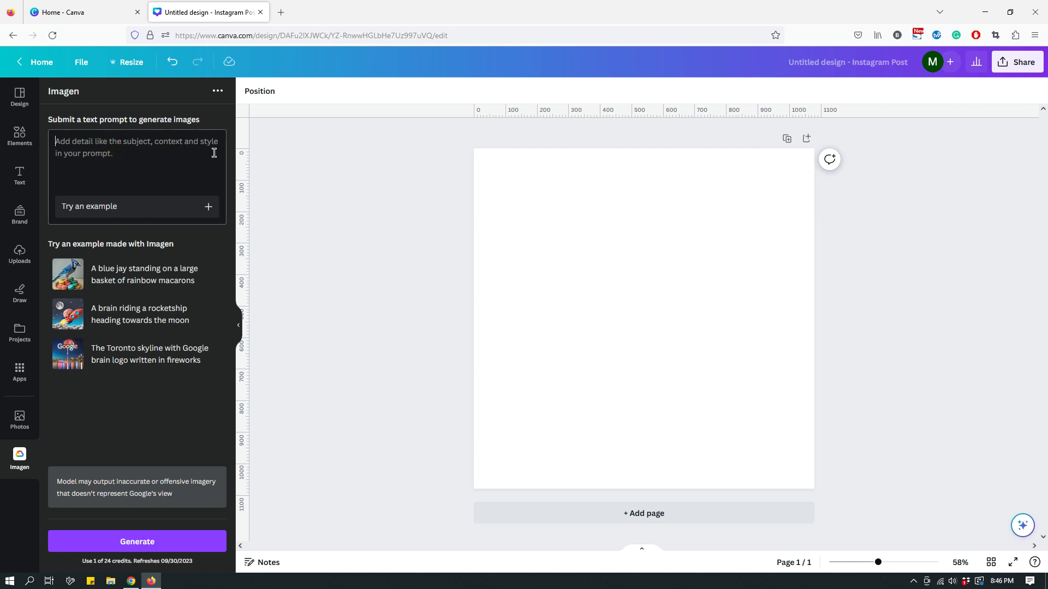
# - Paste the bird-with-flower Van Gogh prompt into Imagen and generate two paintings
pyautogui.write('An image of a bird holding a flower in its mouth in a Van Gogh style painting.')
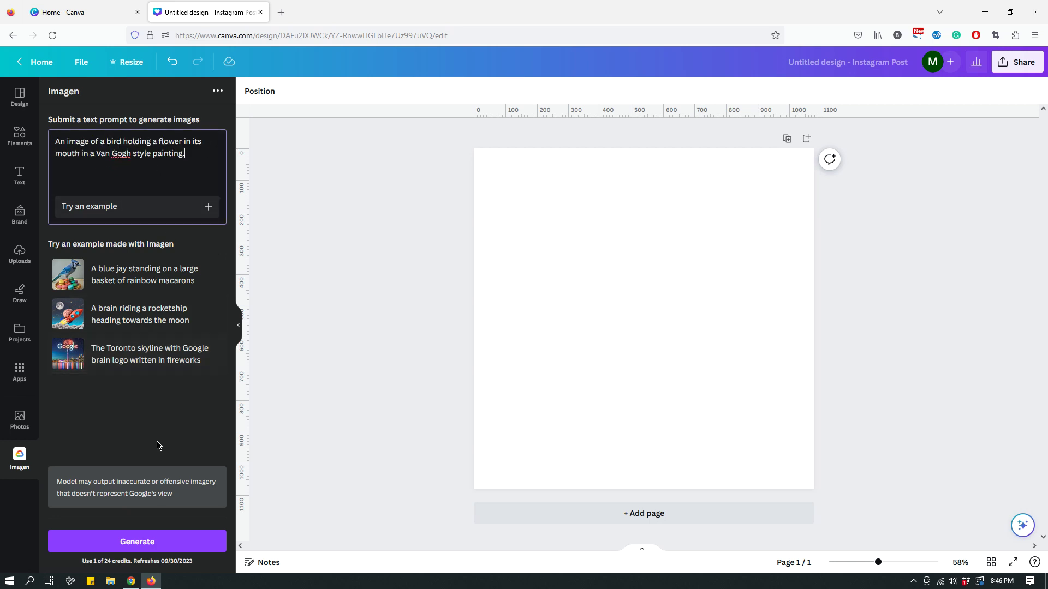
pyautogui.click(140, 543)
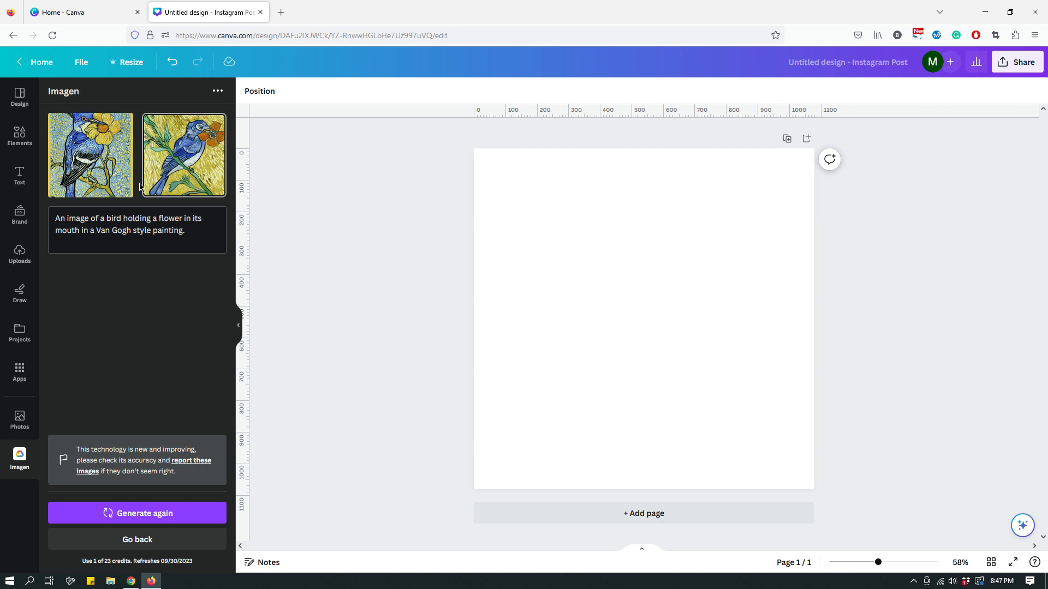
# - Add the first Imagen blue-bird-with-yellow-flower painting, aligned top-left and stretched to cover the square
pyautogui.click(107, 174)
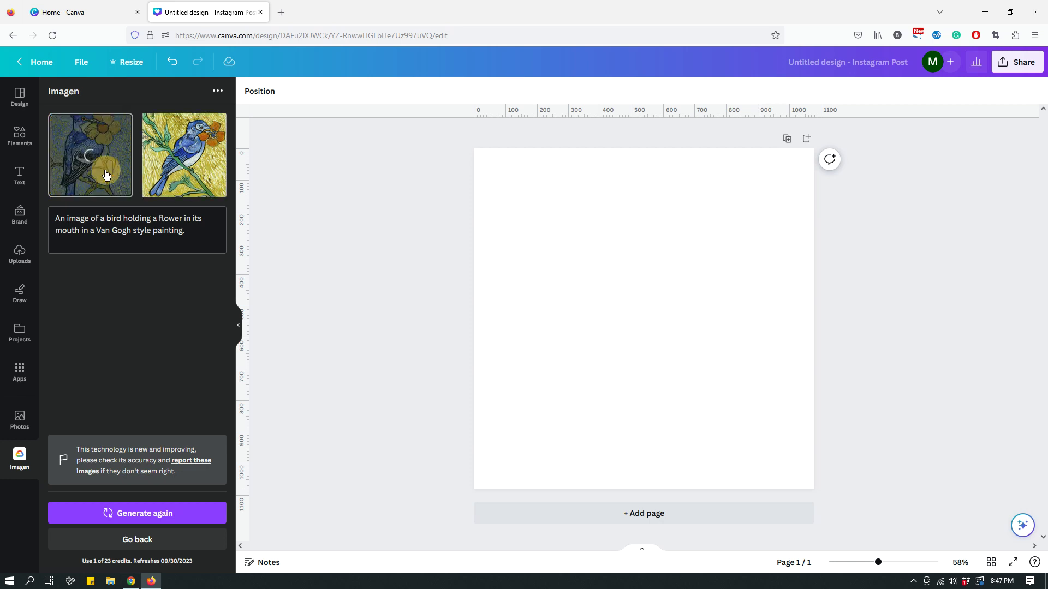
pyautogui.moveTo(587, 271); pyautogui.dragTo(485, 170)
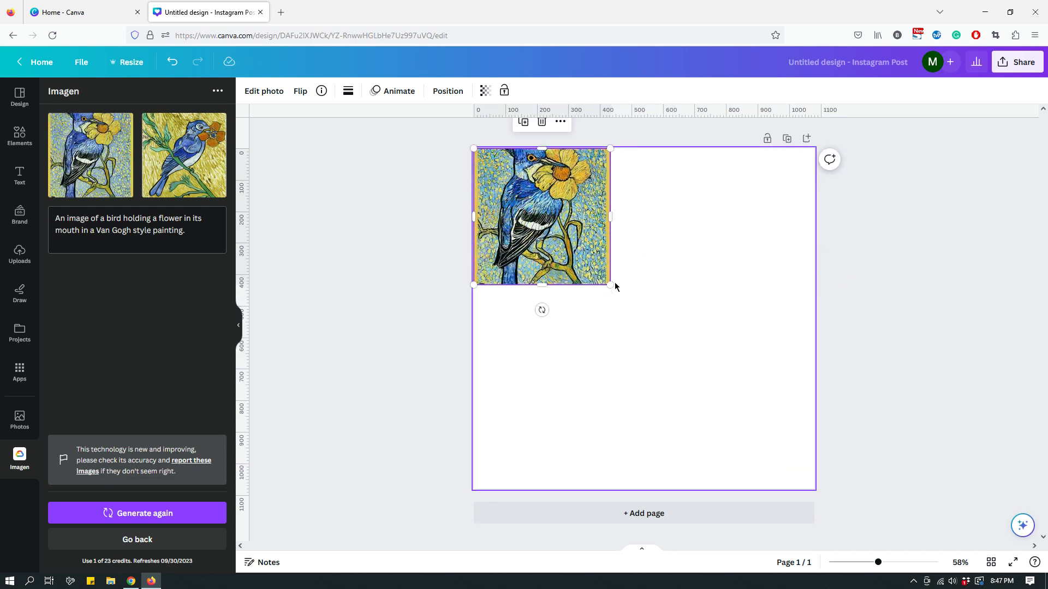
pyautogui.moveTo(611, 285); pyautogui.dragTo(813, 497)
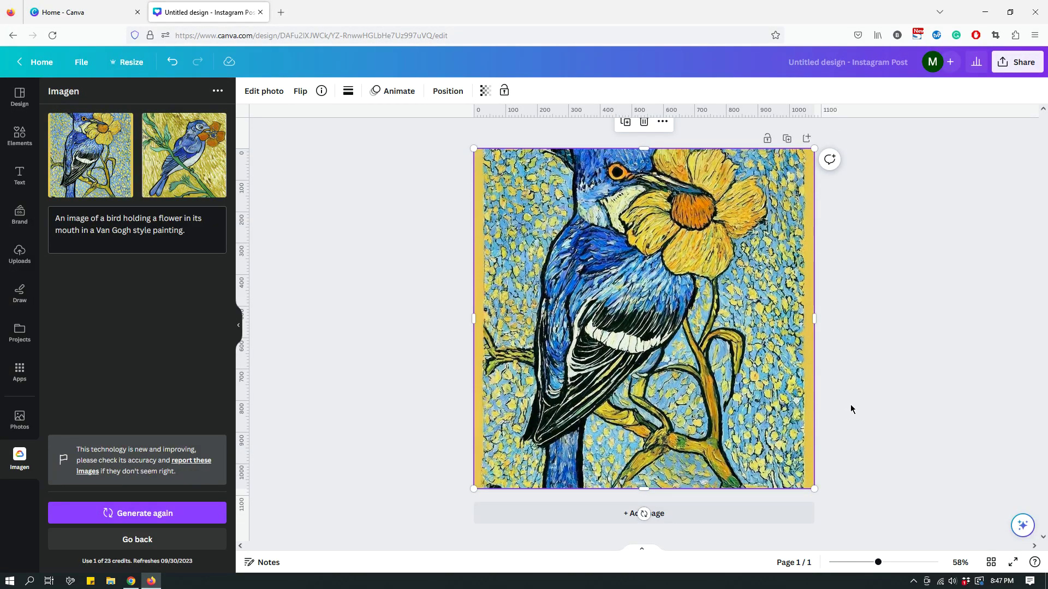
pyautogui.click(872, 400)
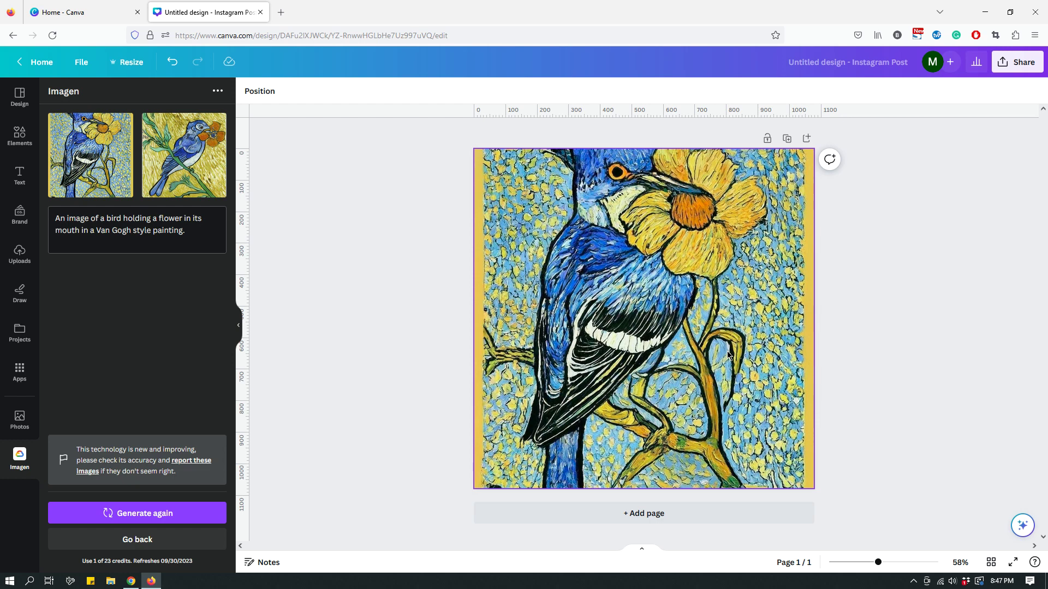
# - Delete the current painting and add the orange-flower bird painting, sized to 1080×1080
pyautogui.click(657, 351)
pyautogui.press('Delete')
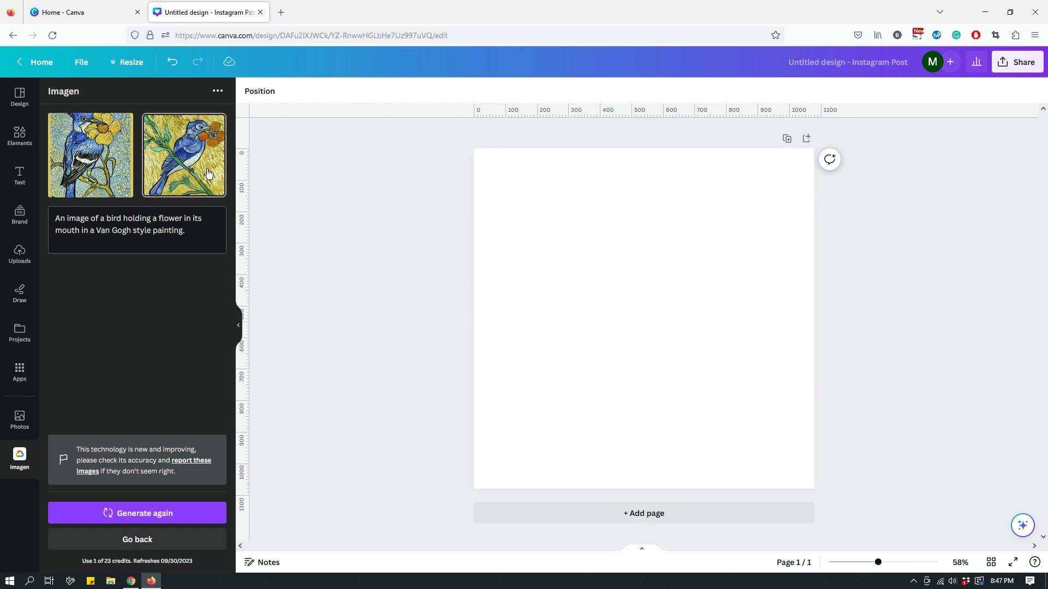
pyautogui.click(208, 173)
pyautogui.moveTo(629, 308); pyautogui.dragTo(530, 205)
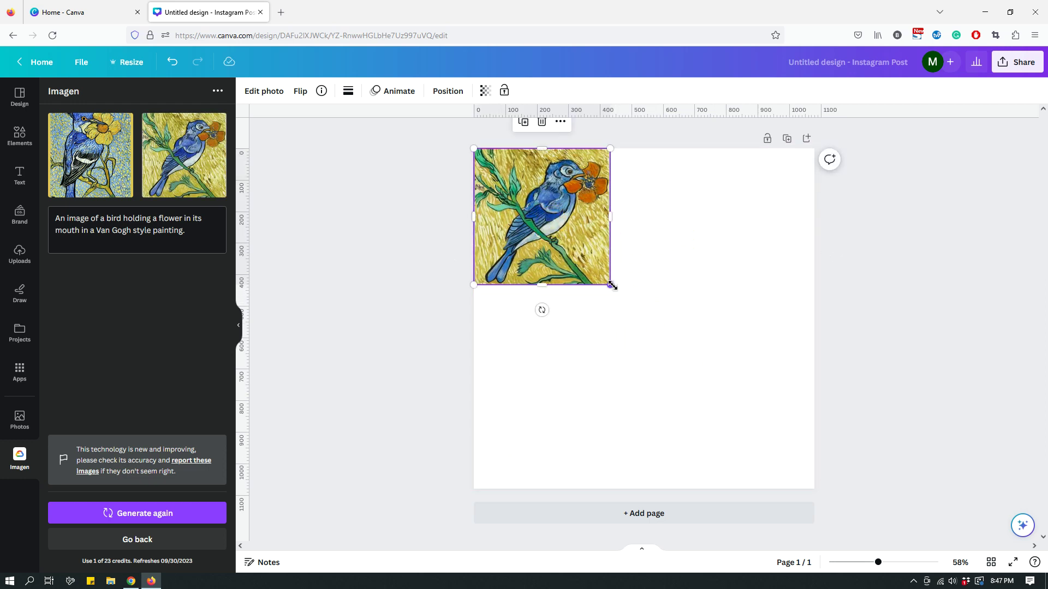
pyautogui.moveTo(612, 285); pyautogui.dragTo(810, 498)
pyautogui.click(879, 456)
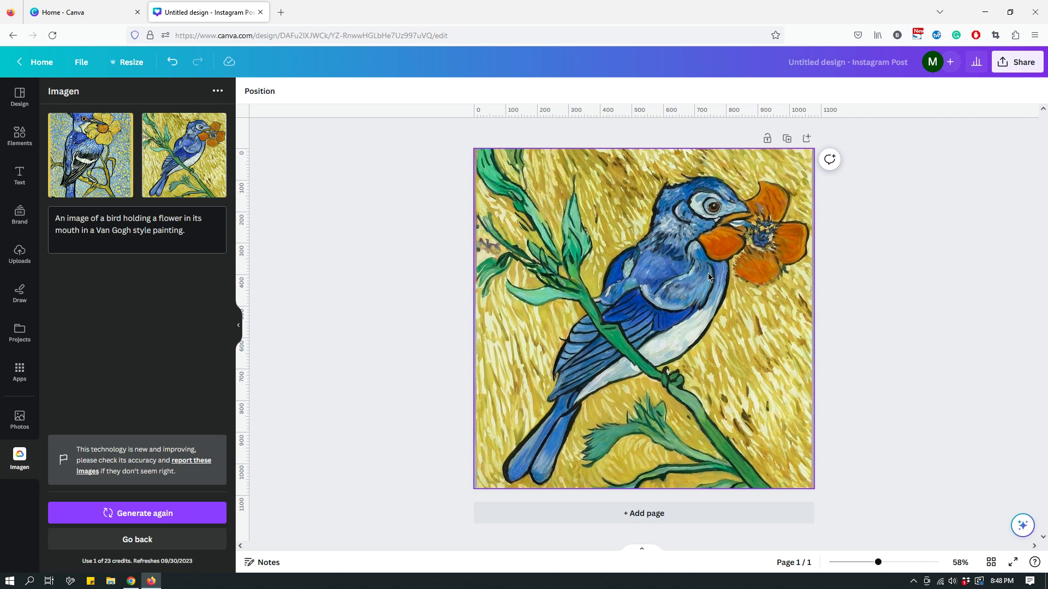
# - Replace the orange-flower painting with the yellow-flower bird painting, resized to cover the whole page
pyautogui.click(735, 314)
pyautogui.press('Delete')
pyautogui.click(99, 159)
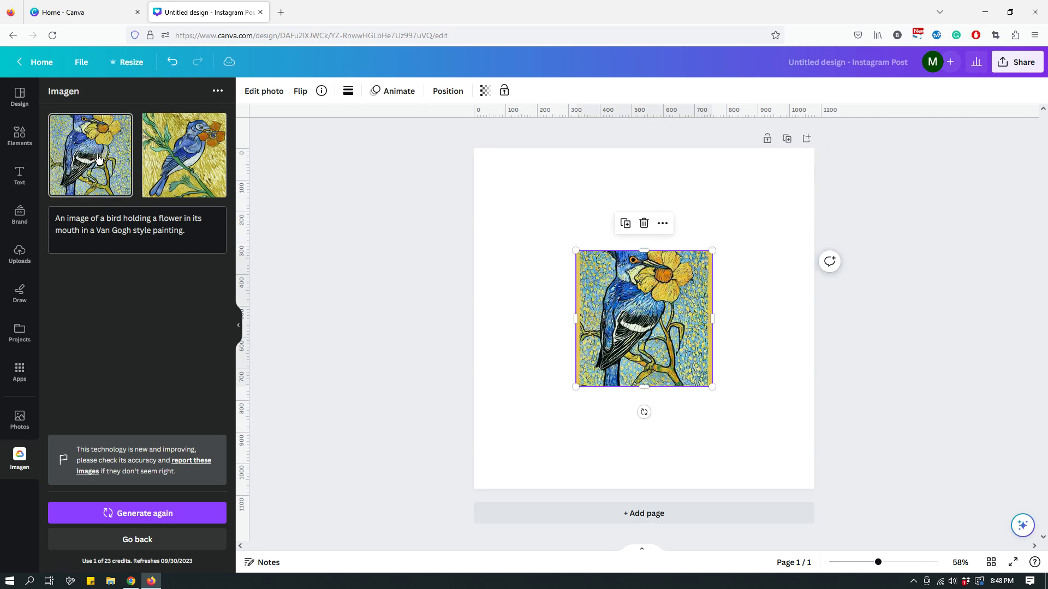
pyautogui.moveTo(625, 321); pyautogui.dragTo(523, 224)
pyautogui.moveTo(609, 288); pyautogui.dragTo(797, 506)
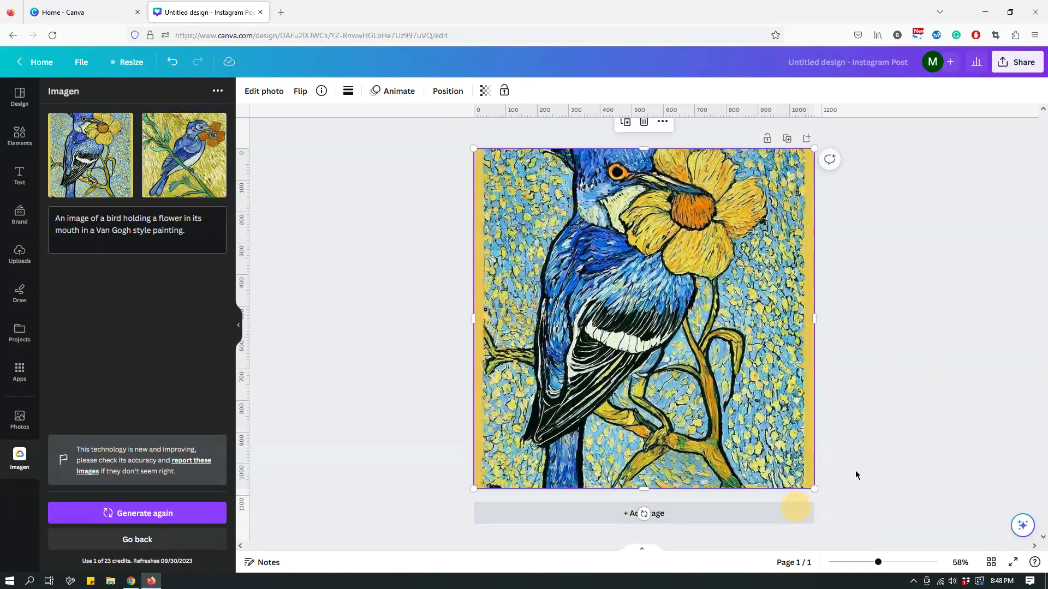
pyautogui.click(905, 449)
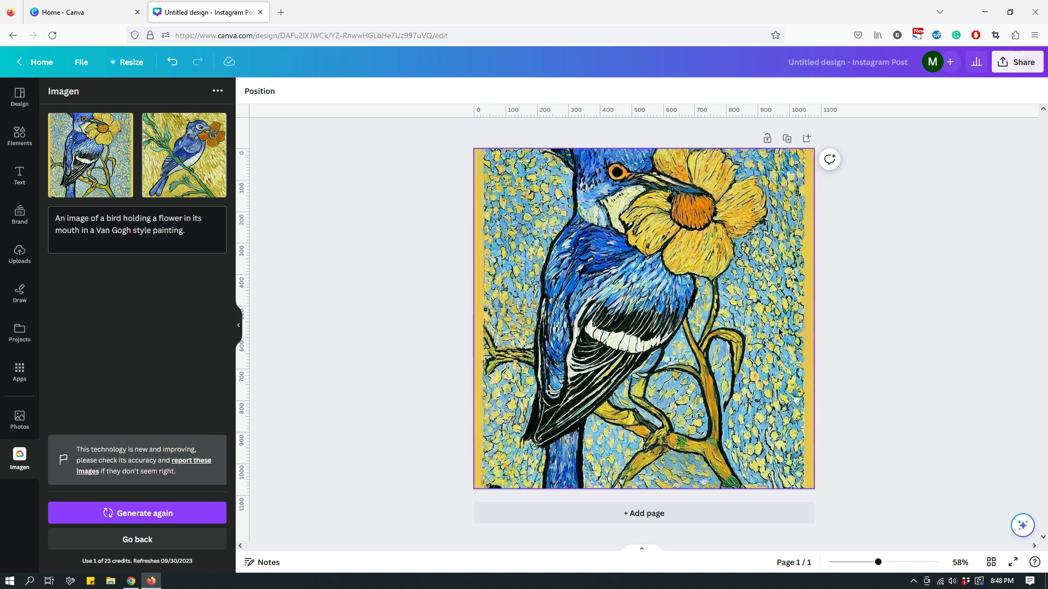
# - Swap in the orange-flower bird painting again, aligned top-left and resized to fill the square
pyautogui.click(664, 359)
pyautogui.press('Delete')
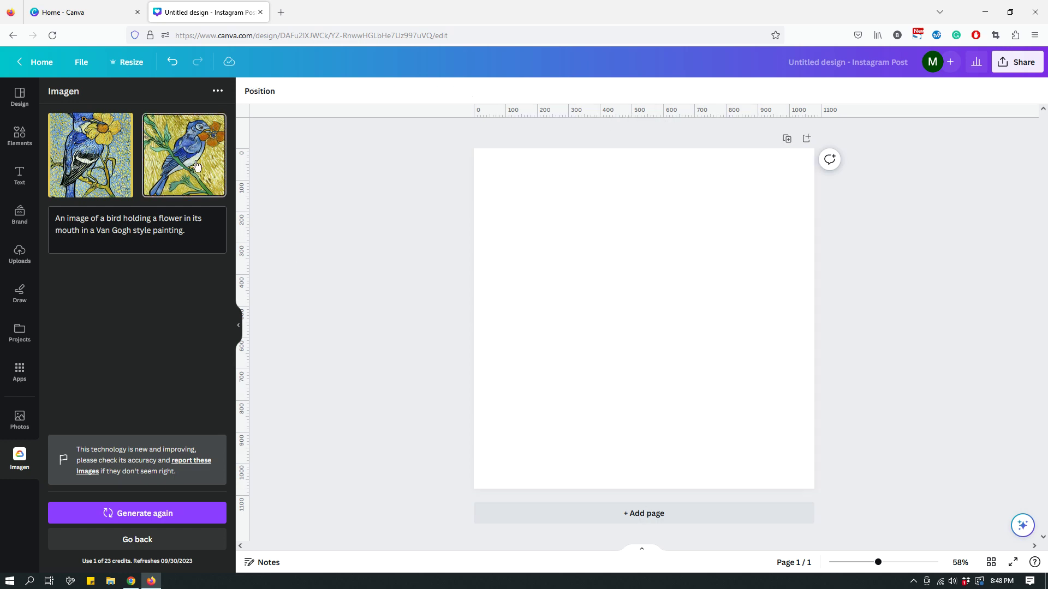
pyautogui.click(184, 155)
pyautogui.moveTo(648, 320); pyautogui.dragTo(546, 217)
pyautogui.moveTo(610, 285); pyautogui.dragTo(802, 500)
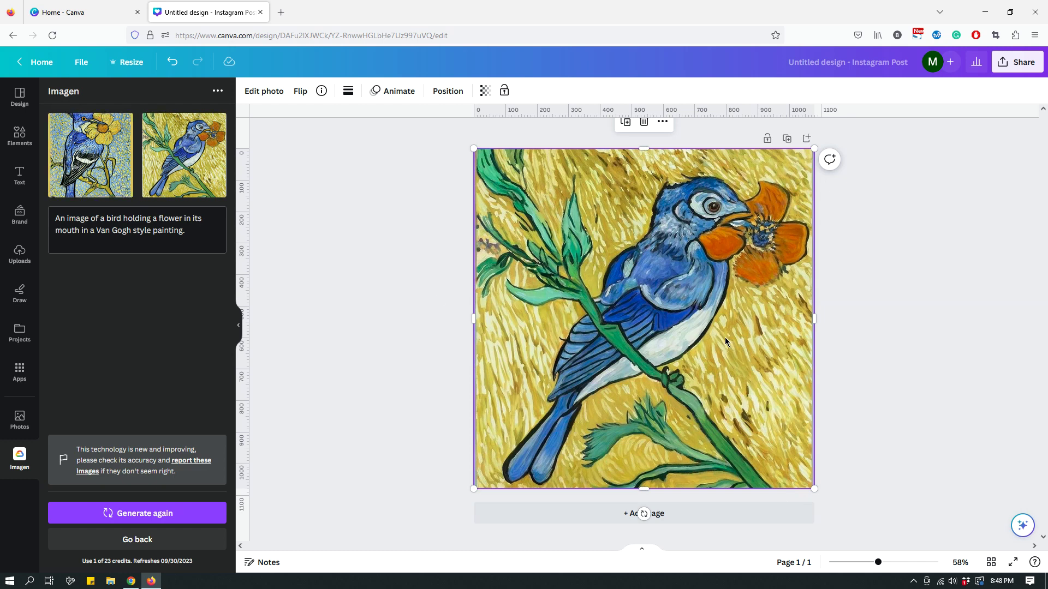
pyautogui.click(866, 333)
pyautogui.click(737, 356)
pyautogui.click(878, 312)
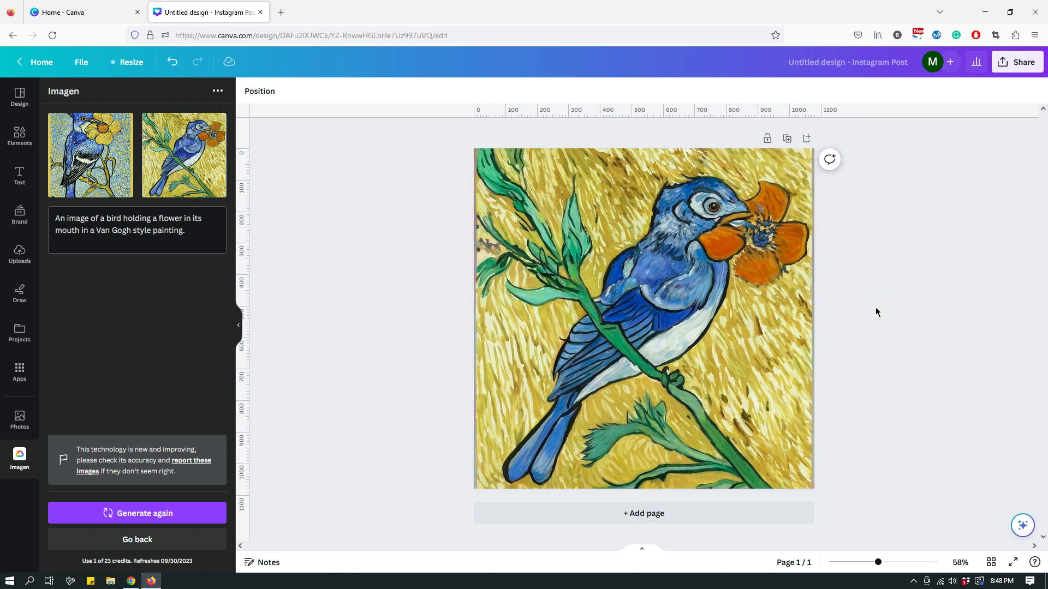